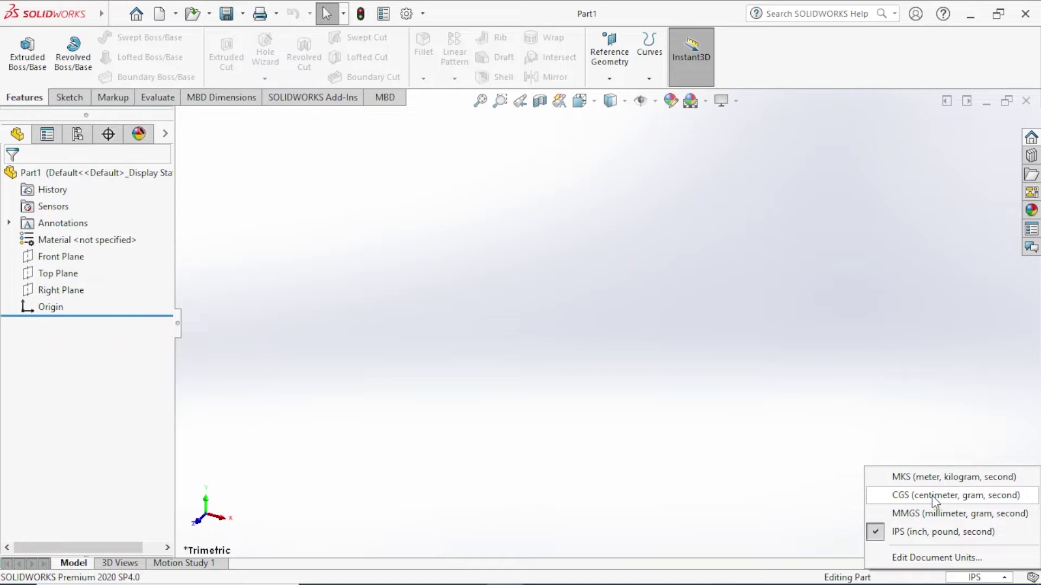
- Set the document units to CGS (centimeter, gram, second) and orient the view normal to the Top Plane
{"action": "left_click", "coordinate": [932, 496]}
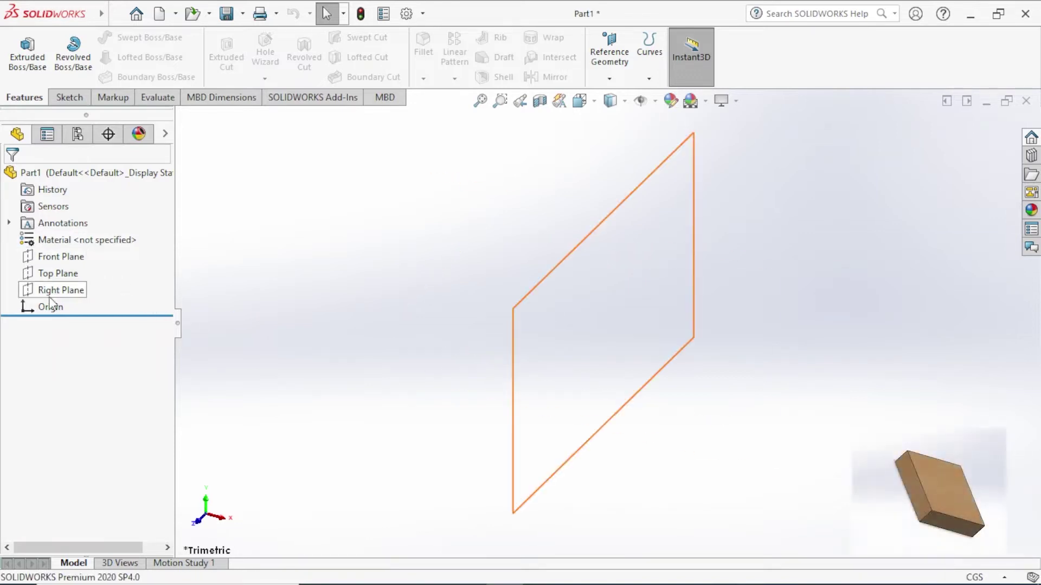
{"action": "left_click", "coordinate": [56, 274]}
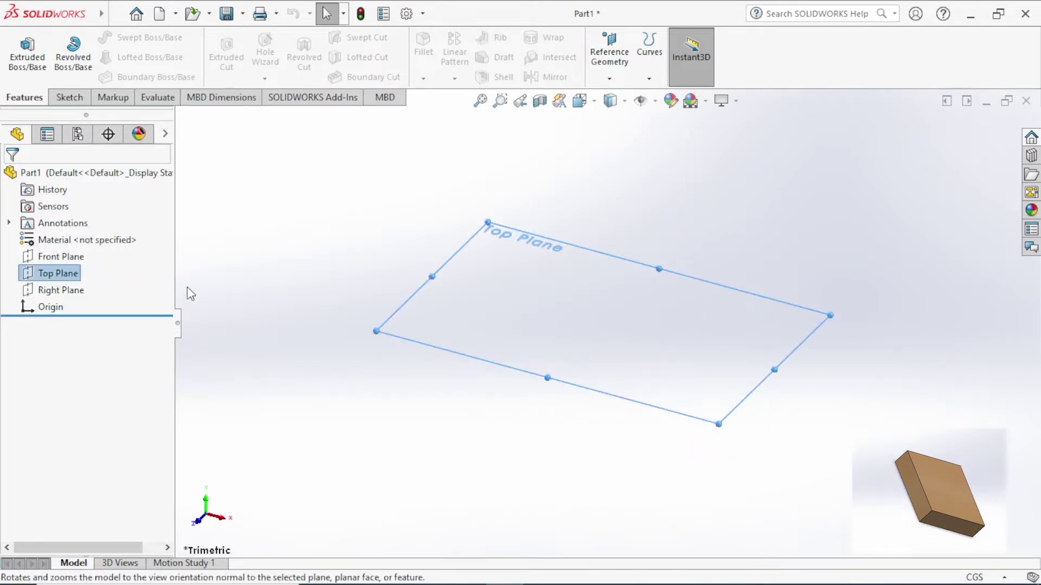
{"action": "left_click", "coordinate": [25, 274]}
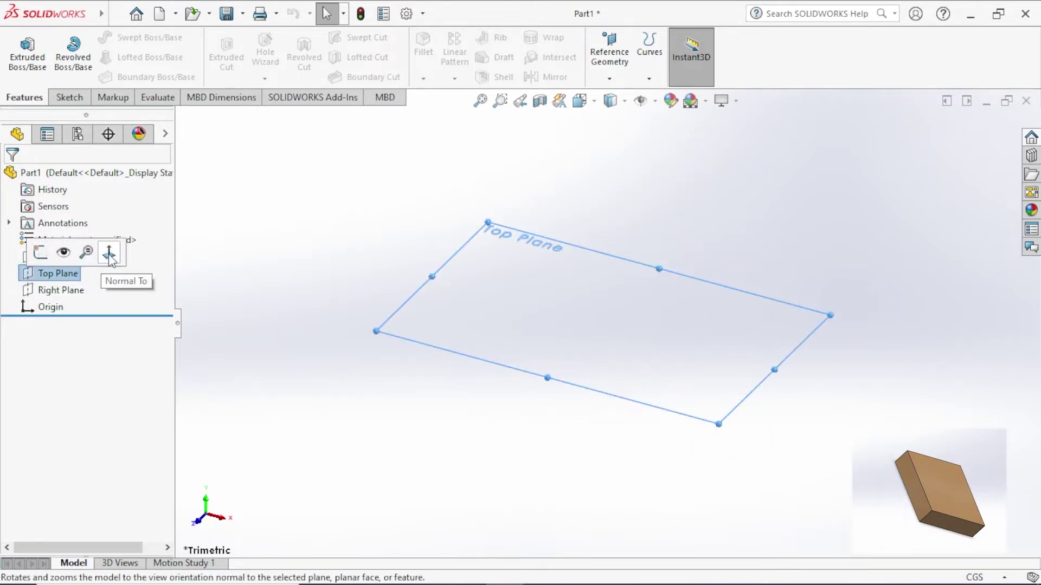
{"action": "left_click", "coordinate": [108, 252]}
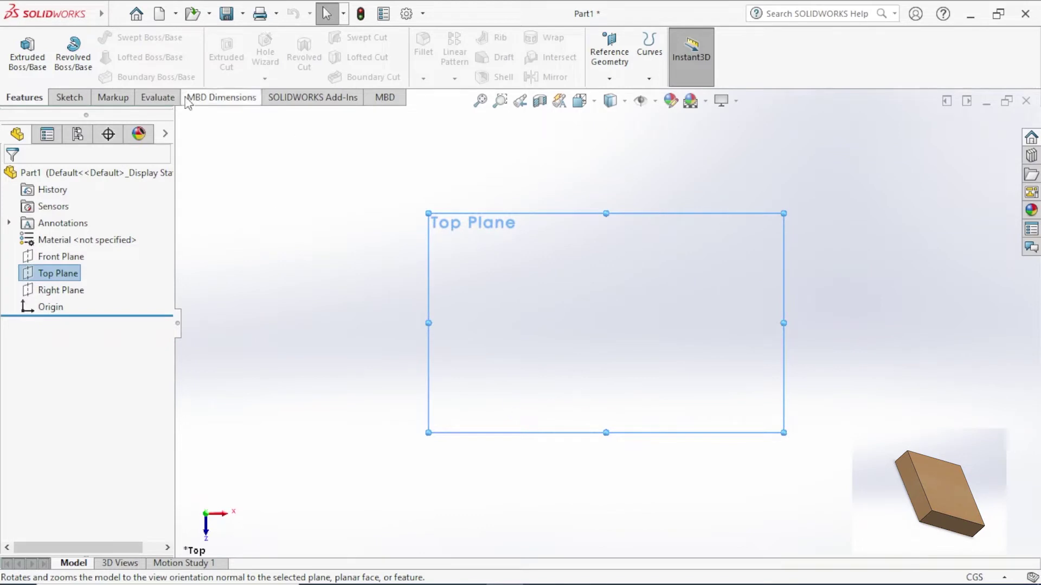
- Sketch a center rectangle about 15.4 by 10.4 cm on the Top Plane, centered on the origin
{"action": "left_click", "coordinate": [69, 98]}
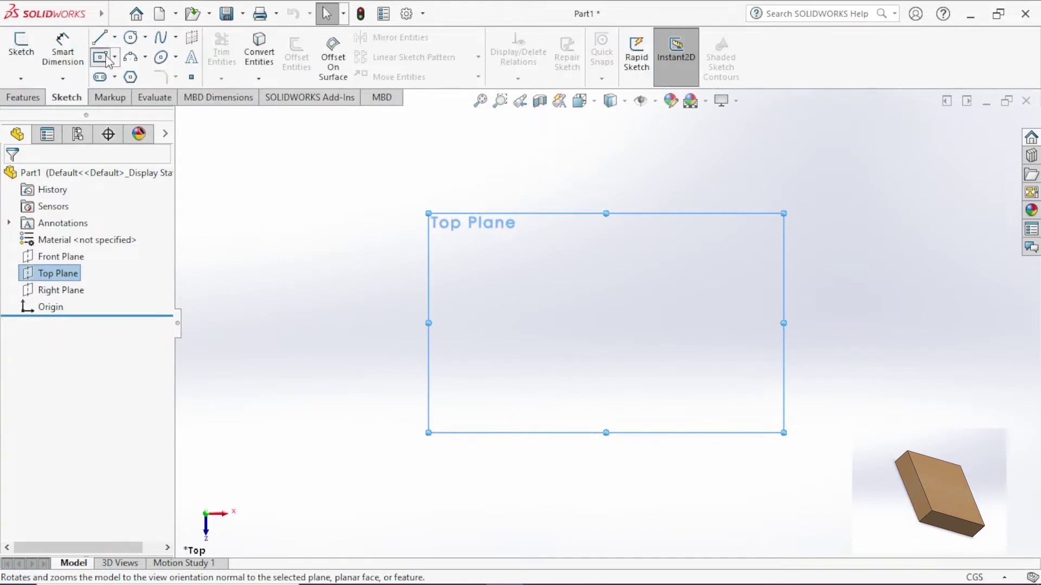
{"action": "left_click", "coordinate": [103, 57]}
{"action": "left_click", "coordinate": [606, 324]}
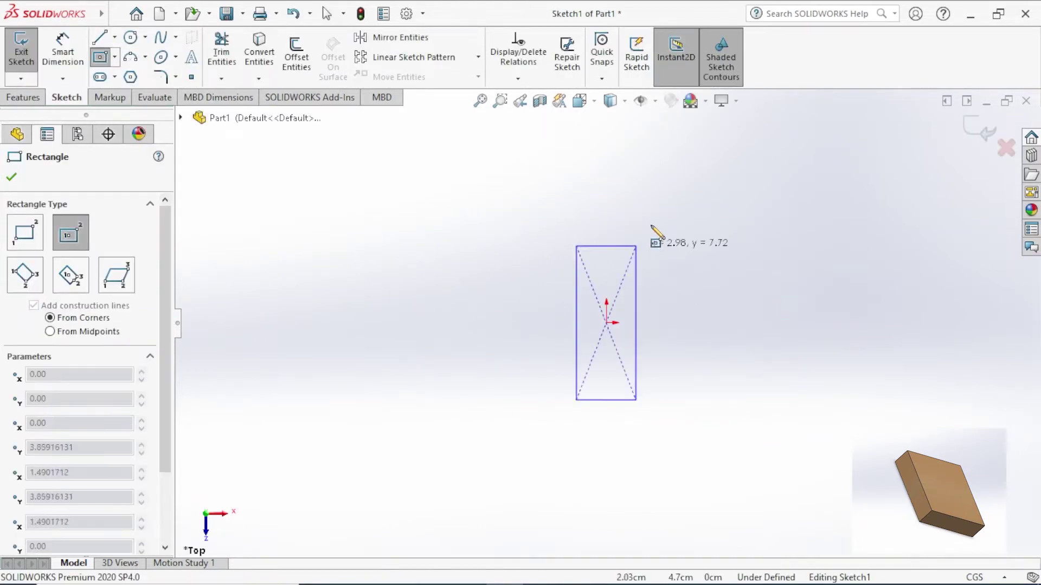
{"action": "left_click", "coordinate": [760, 220]}
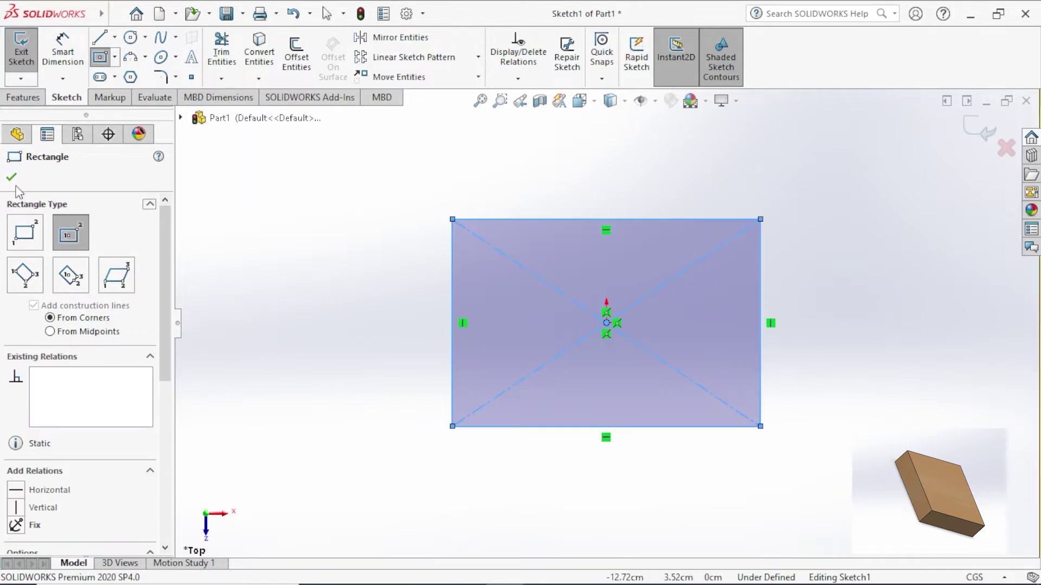
{"action": "key", "text": "Escape"}
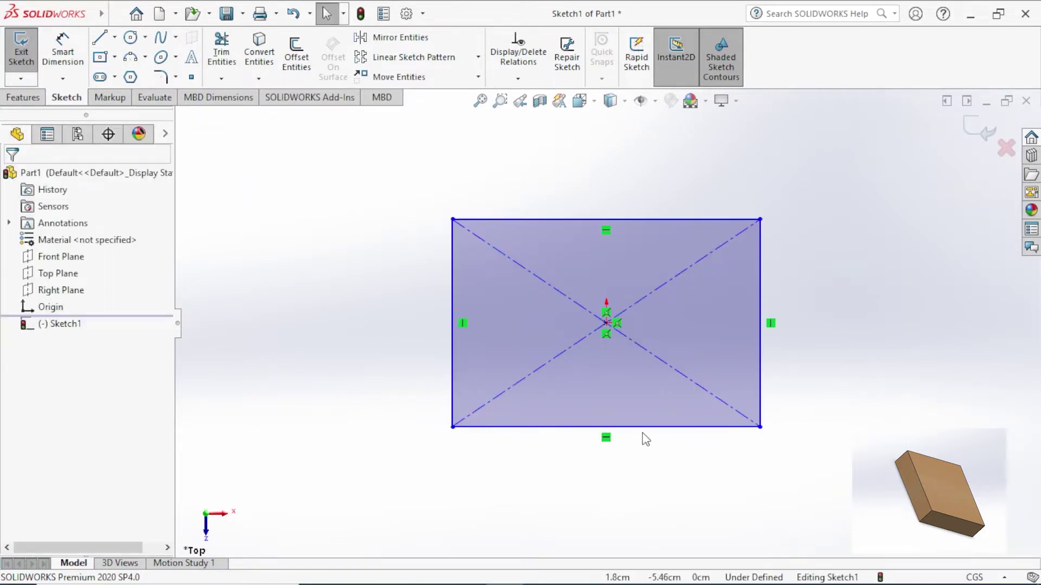
- Make the rectangle's lower horizontal side and left vertical side equal in length
{"action": "left_click", "coordinate": [645, 428]}
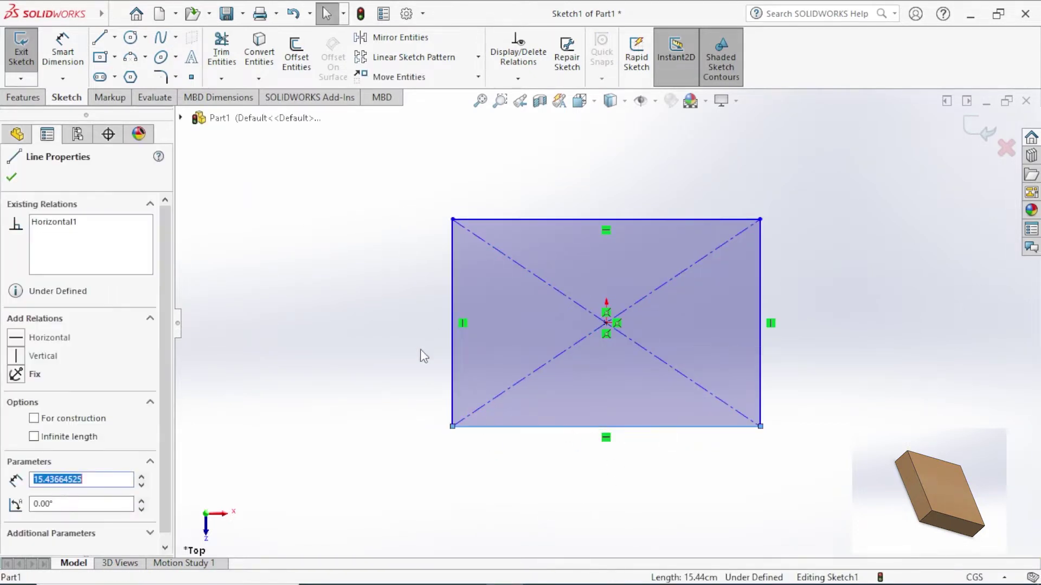
{"action": "left_click", "coordinate": [454, 359], "text": "ctrl"}
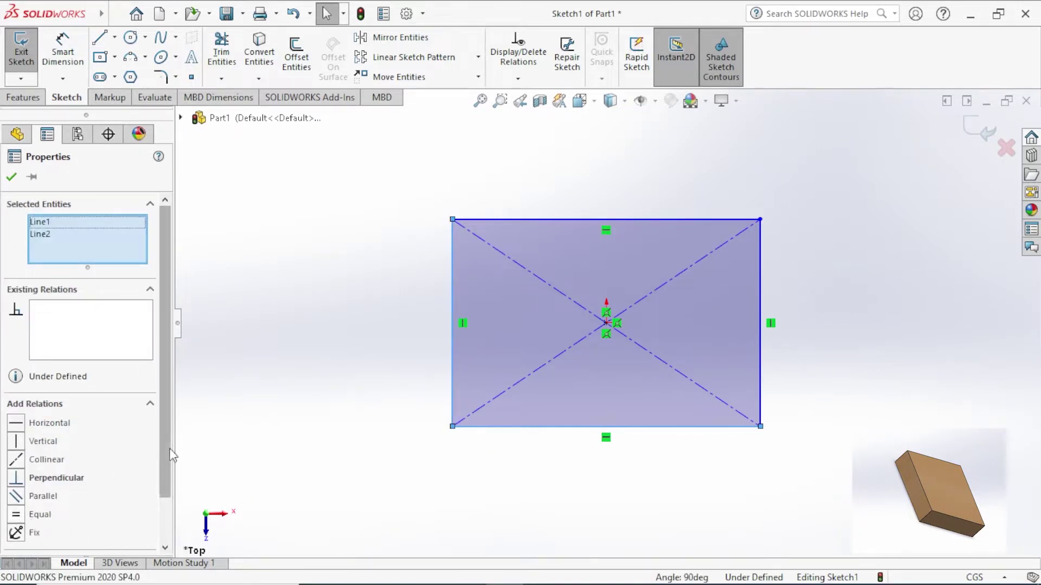
{"action": "scroll", "coordinate": [171, 456], "scroll_direction": "down", "scroll_amount": 2}
{"action": "left_click", "coordinate": [16, 461]}
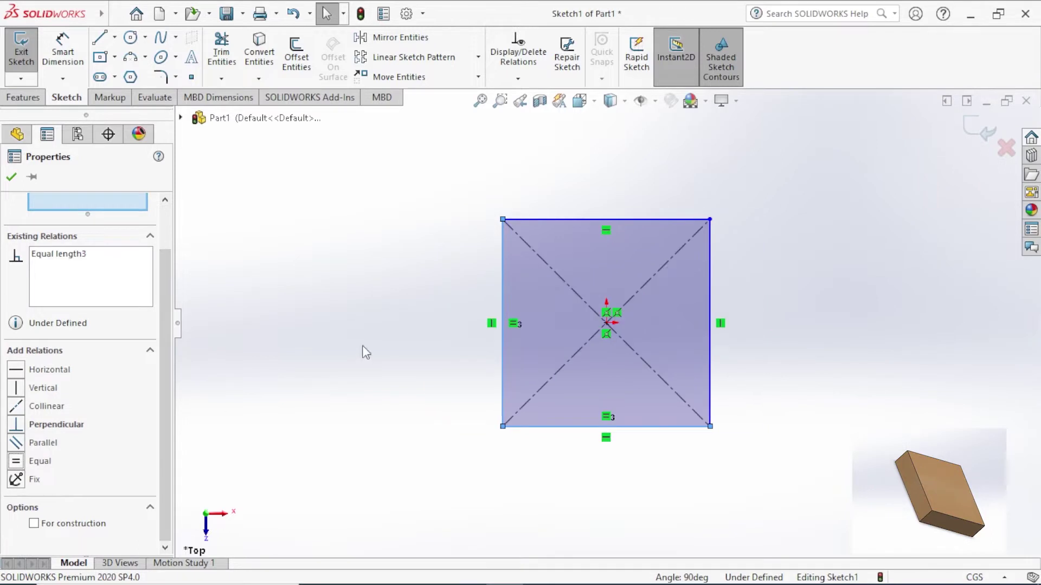
{"action": "left_click", "coordinate": [360, 348]}
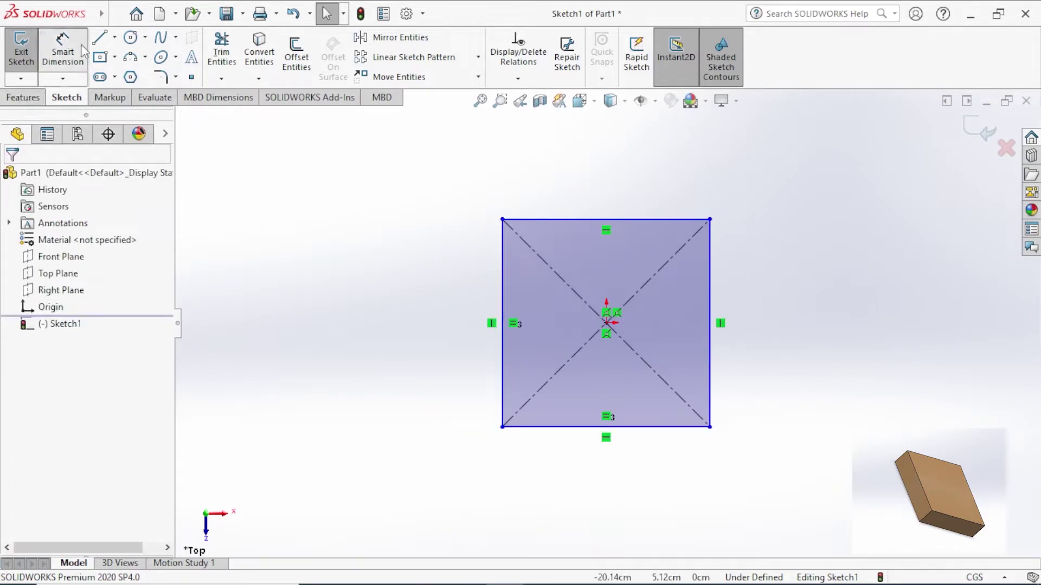
- Dimension the square's right vertical side to 10 cm
{"action": "left_click", "coordinate": [64, 53]}
{"action": "left_click", "coordinate": [711, 341]}
{"action": "left_click", "coordinate": [871, 319]}
{"action": "type", "text": "10"}
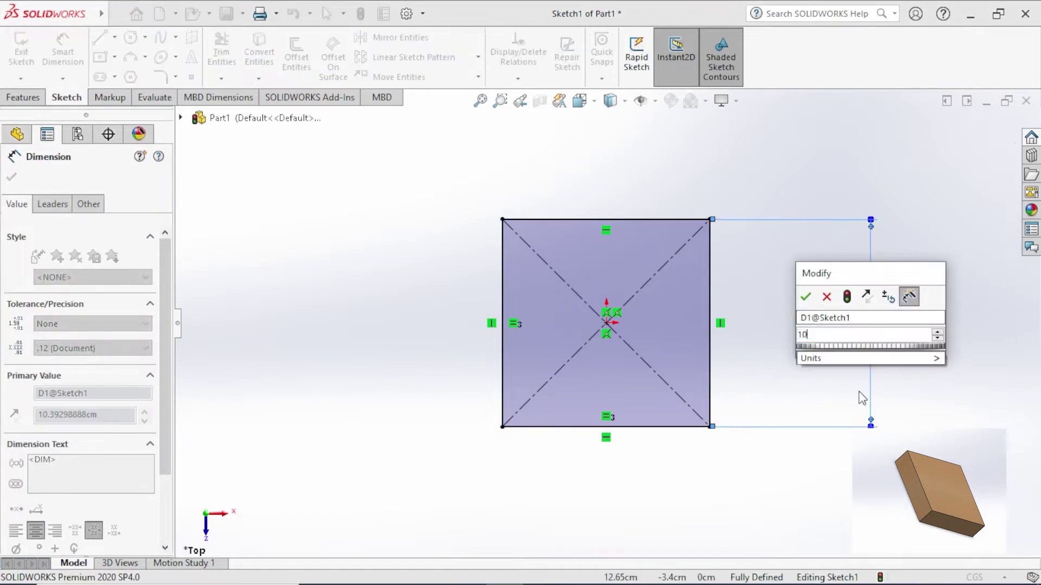
{"action": "left_click", "coordinate": [806, 297]}
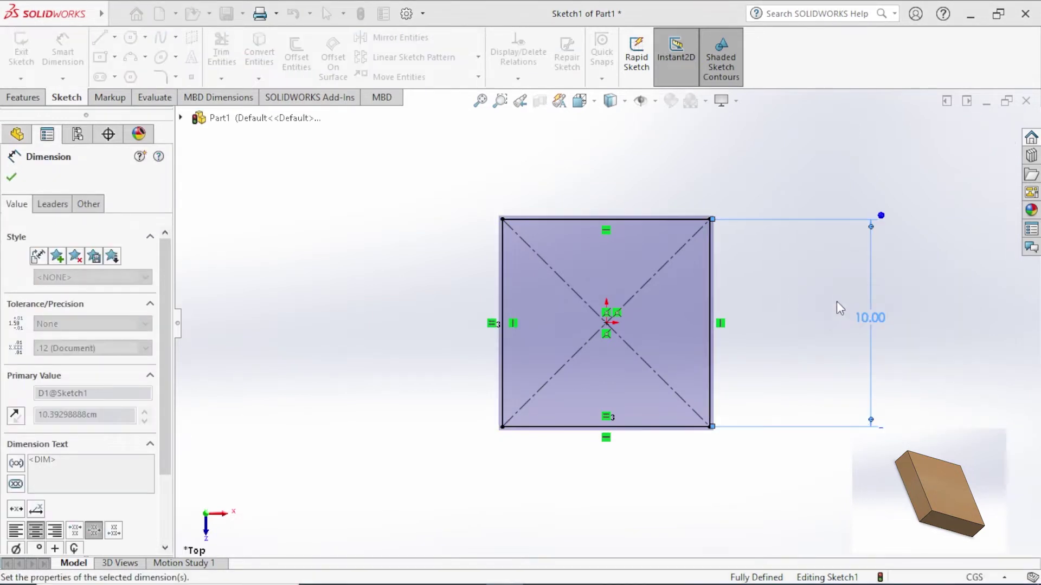
{"action": "left_click", "coordinate": [820, 303]}
{"action": "left_click", "coordinate": [64, 53]}
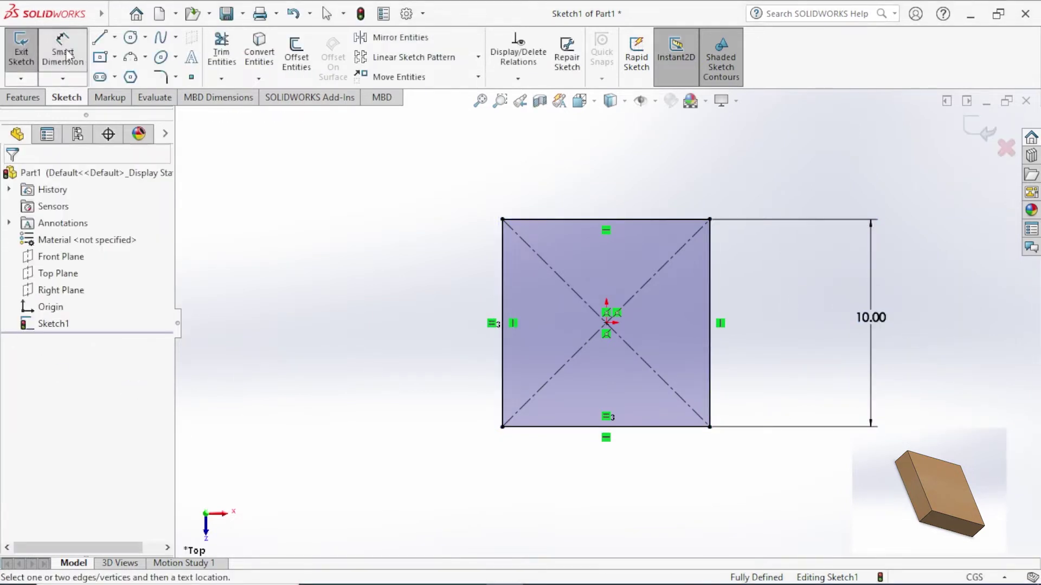
{"action": "key", "text": "Escape"}
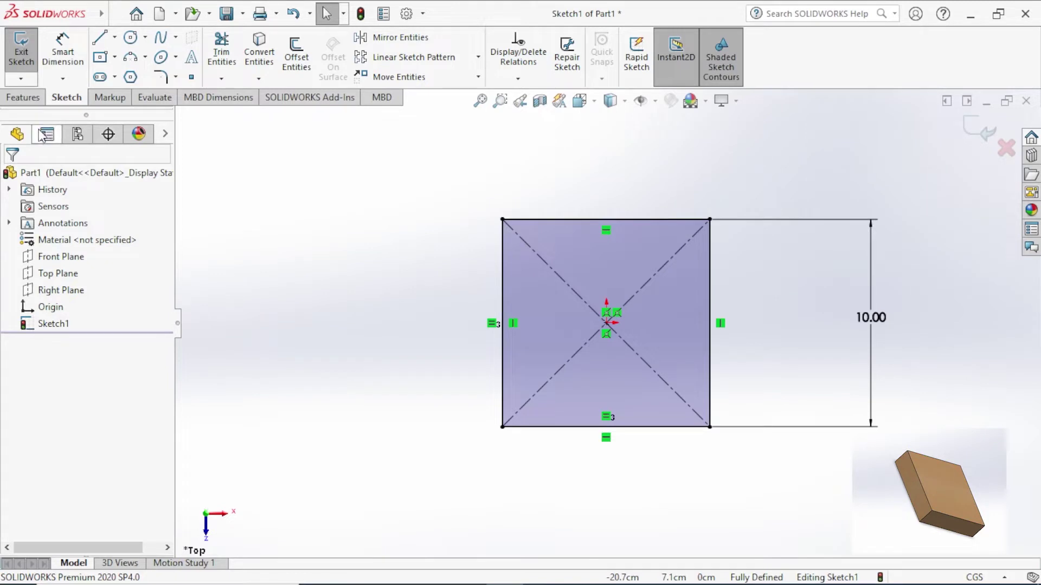
- Extrude the square sketch as a blind boss with a depth of 2 cm
{"action": "left_click", "coordinate": [31, 96]}
{"action": "left_click", "coordinate": [27, 52]}
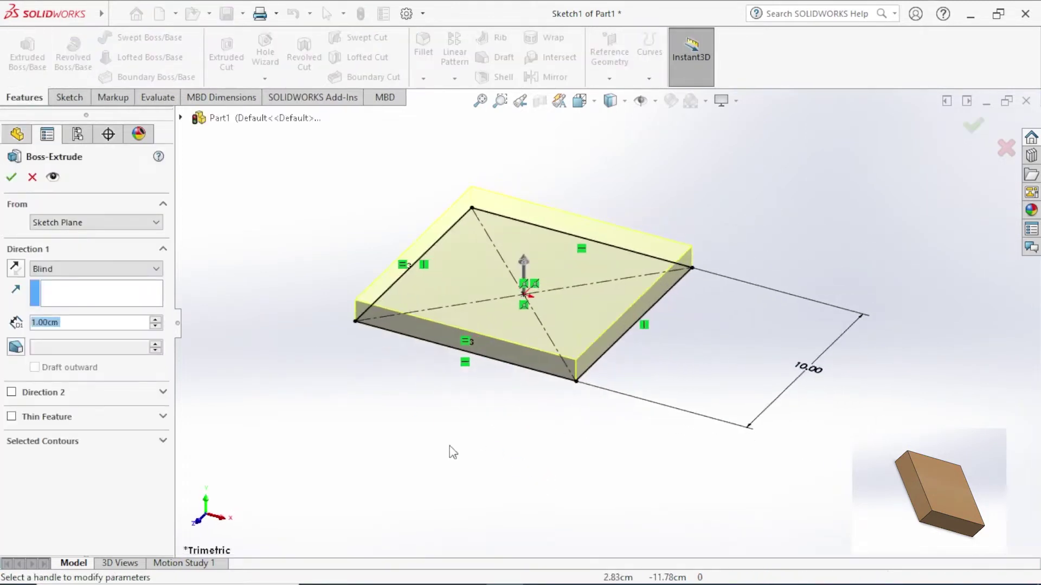
{"action": "left_click", "coordinate": [35, 323]}
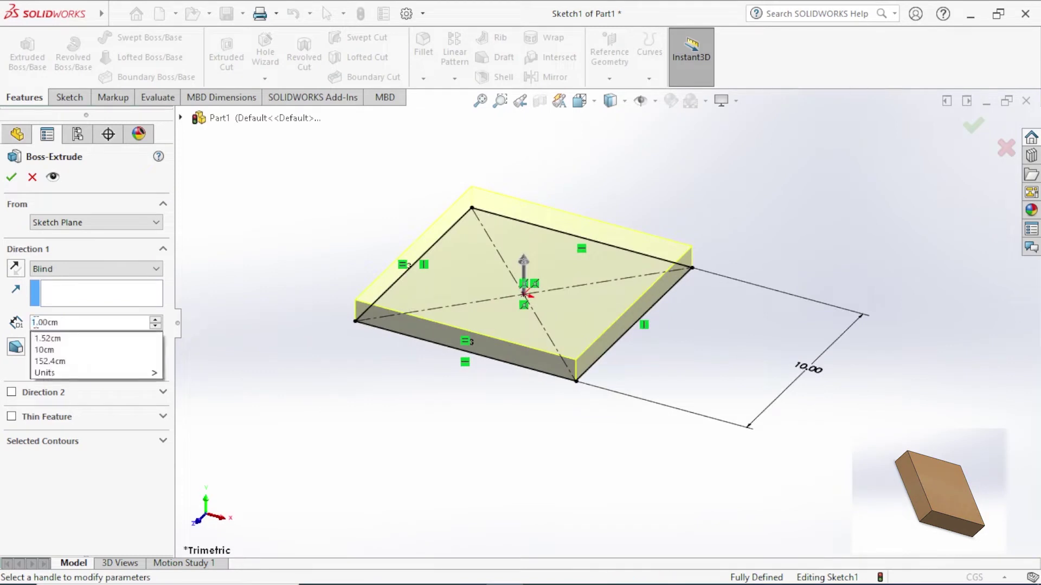
{"action": "key", "text": "BackSpace"}
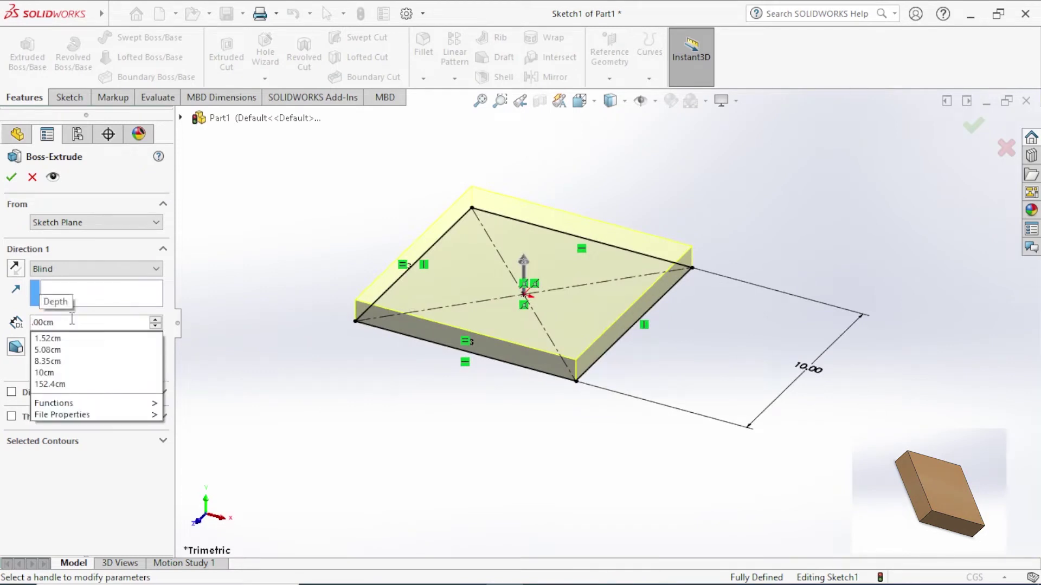
{"action": "type", "text": "4"}
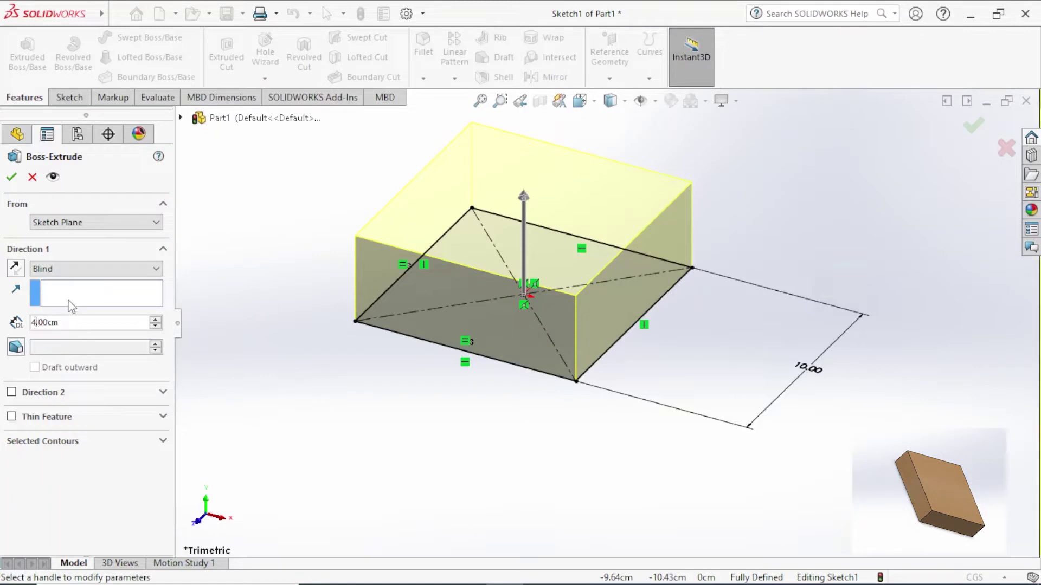
{"action": "key", "text": "BackSpace"}
{"action": "type", "text": "2"}
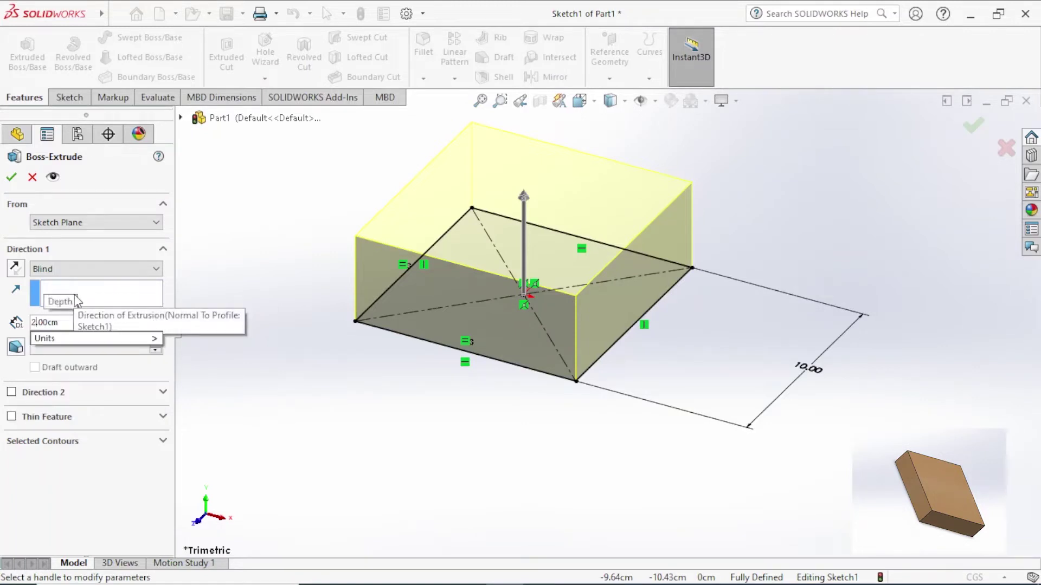
{"action": "key", "text": "Return"}
{"action": "left_click", "coordinate": [11, 178]}
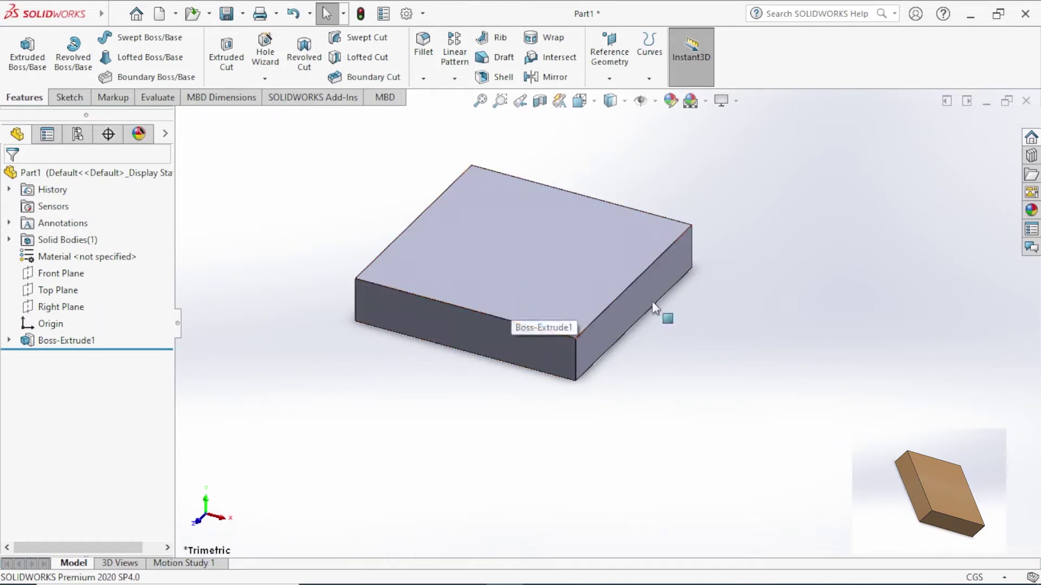
- Shell the block with a 0.5 cm wall thickness, removing its top face and showing the preview
{"action": "middle_click_drag", "start_coordinate": [715, 352], "coordinate": [813, 383]}
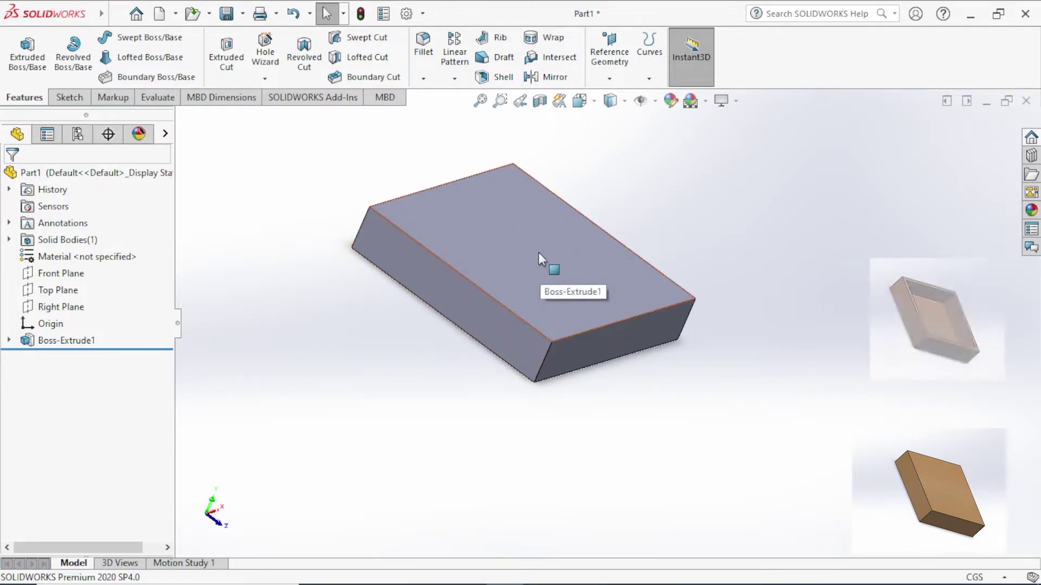
{"action": "left_click", "coordinate": [490, 81]}
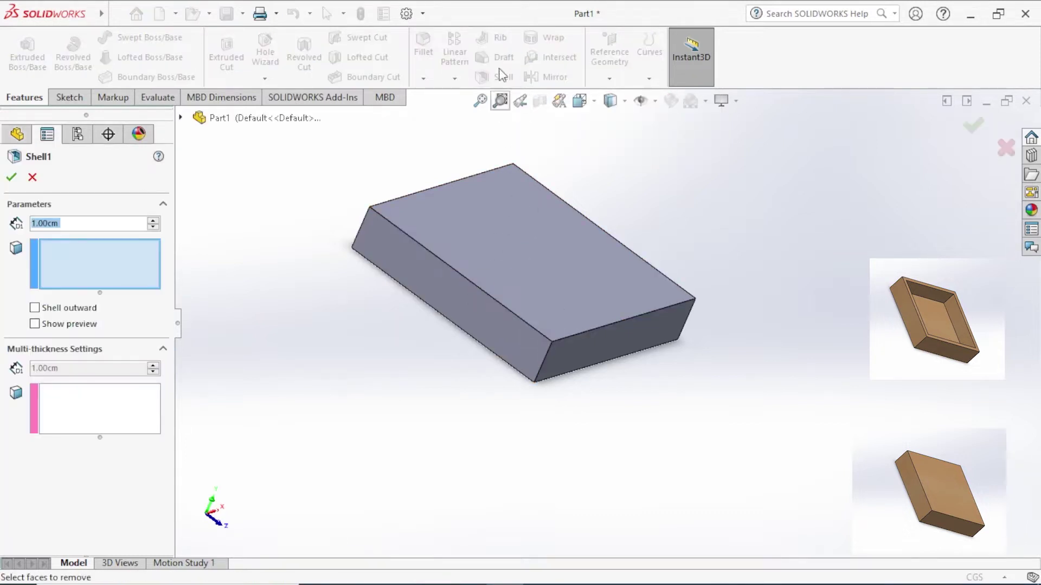
{"action": "left_click", "coordinate": [543, 251]}
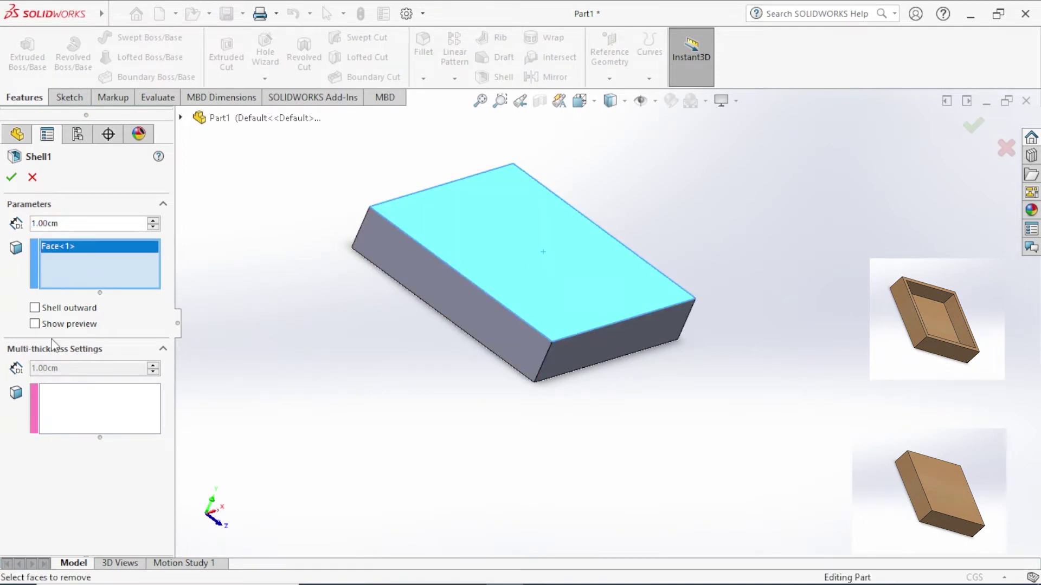
{"action": "left_click", "coordinate": [36, 325]}
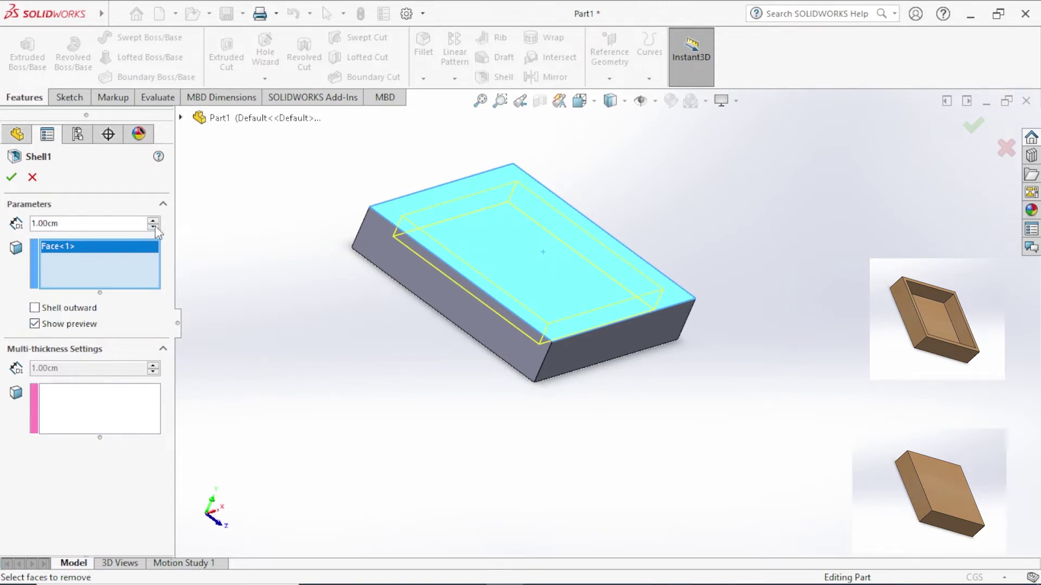
{"action": "middle_click_drag", "start_coordinate": [841, 341], "coordinate": [435, 355]}
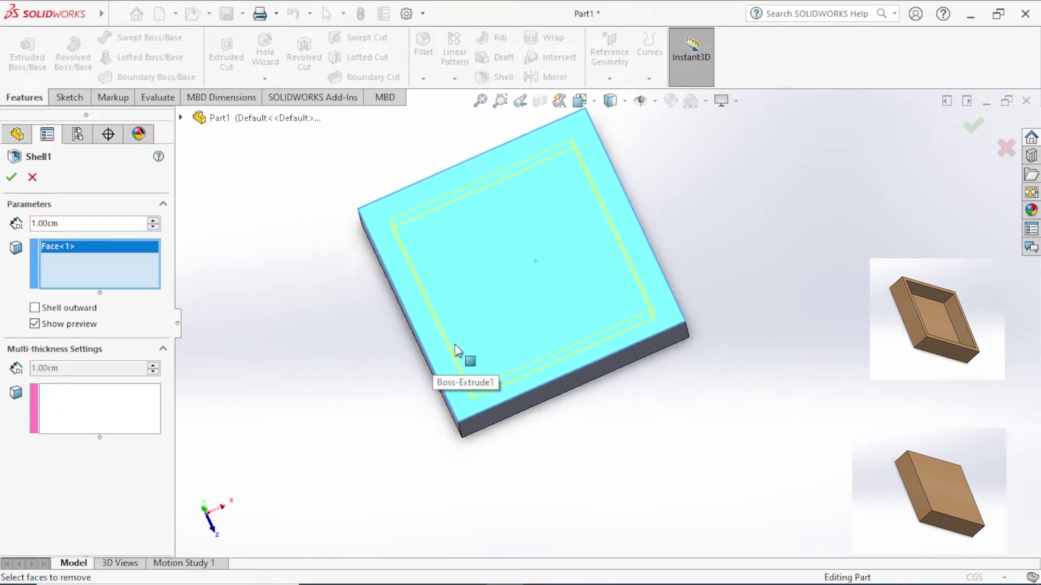
{"action": "left_click", "coordinate": [41, 219]}
{"action": "key", "text": "BackSpace"}
{"action": "key", "text": "BackSpace"}
{"action": "type", "text": "0.5"}
{"action": "key", "text": "Return"}
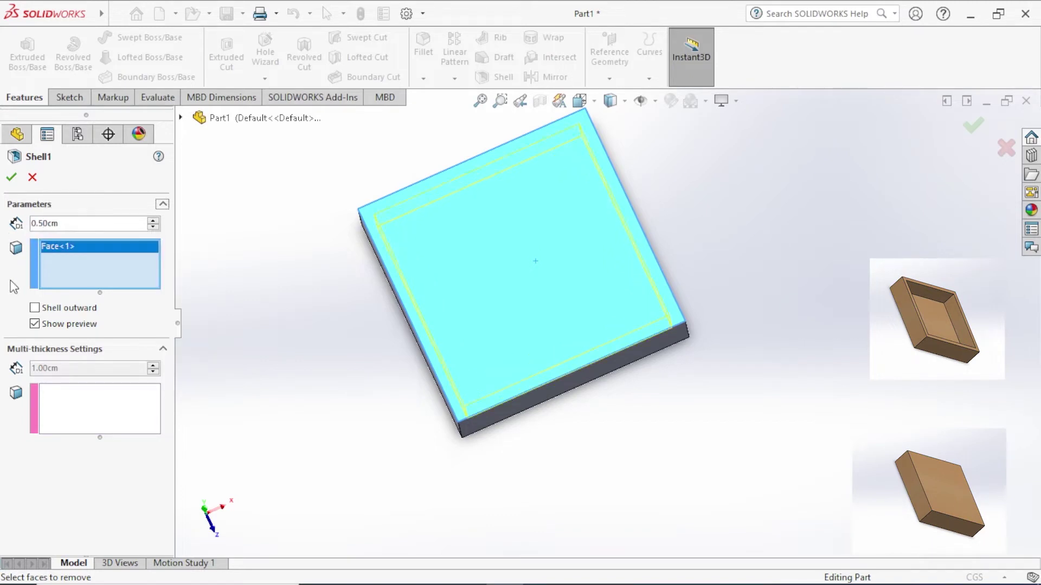
{"action": "left_click", "coordinate": [12, 179]}
- Apply a planar section view through the shelled box along the Front Plane with zero offset
{"action": "middle_click_drag", "start_coordinate": [627, 413], "coordinate": [698, 394]}
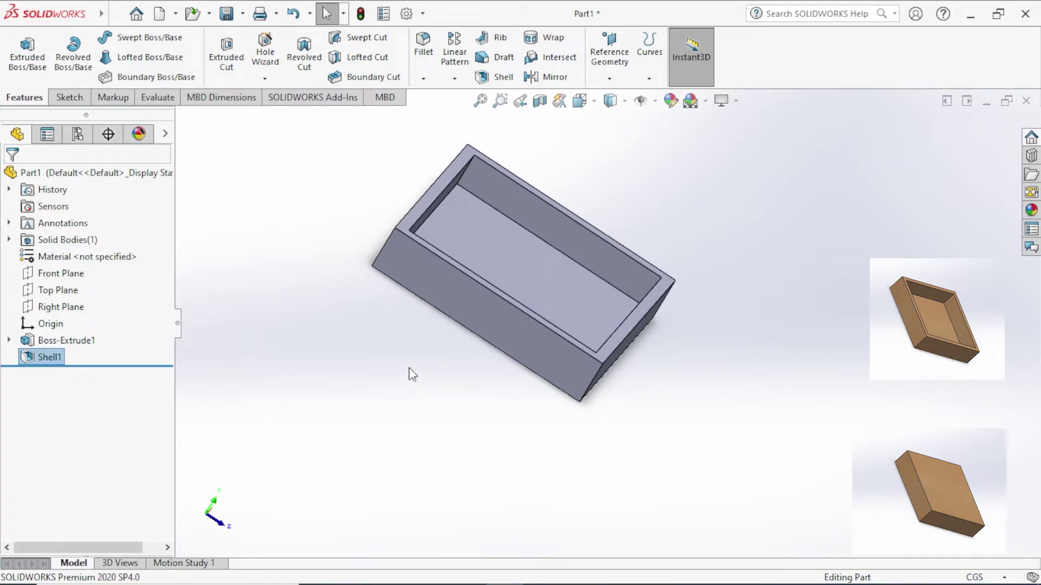
{"action": "key", "text": "space"}
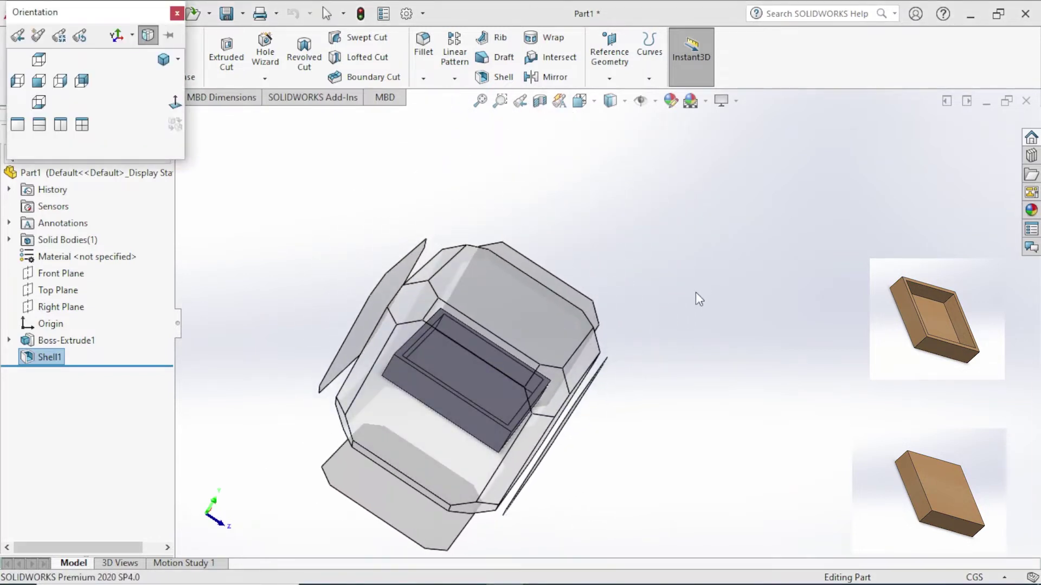
{"action": "left_click", "coordinate": [564, 428]}
{"action": "key", "text": "space"}
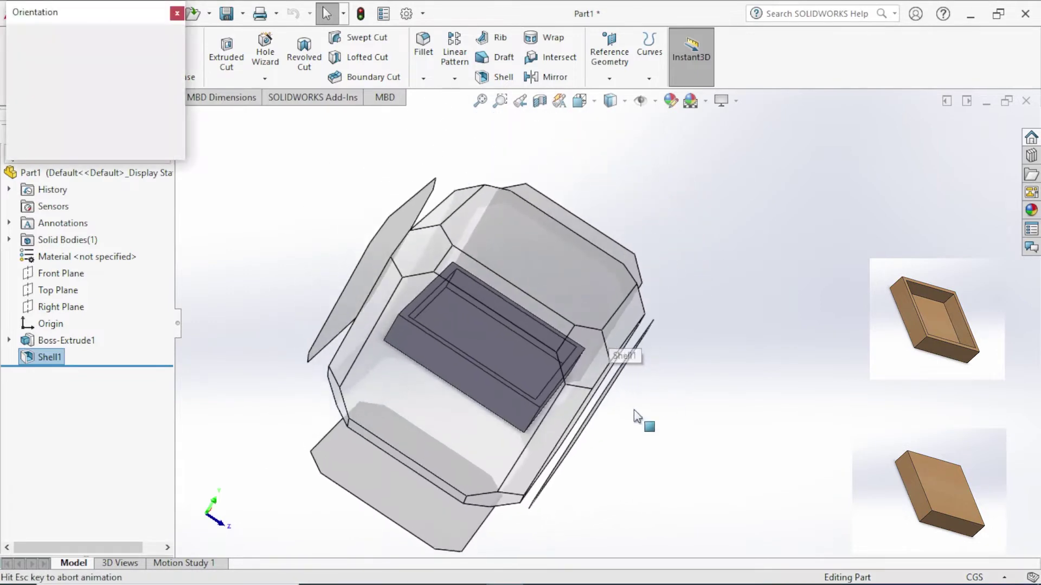
{"action": "left_click", "coordinate": [569, 428]}
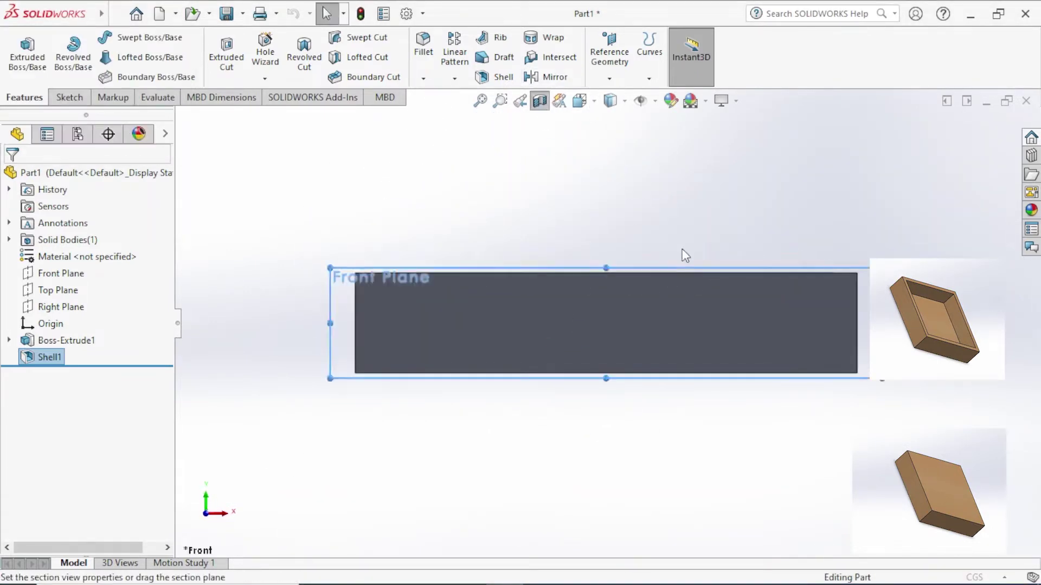
{"action": "key", "text": "ctrl+7"}
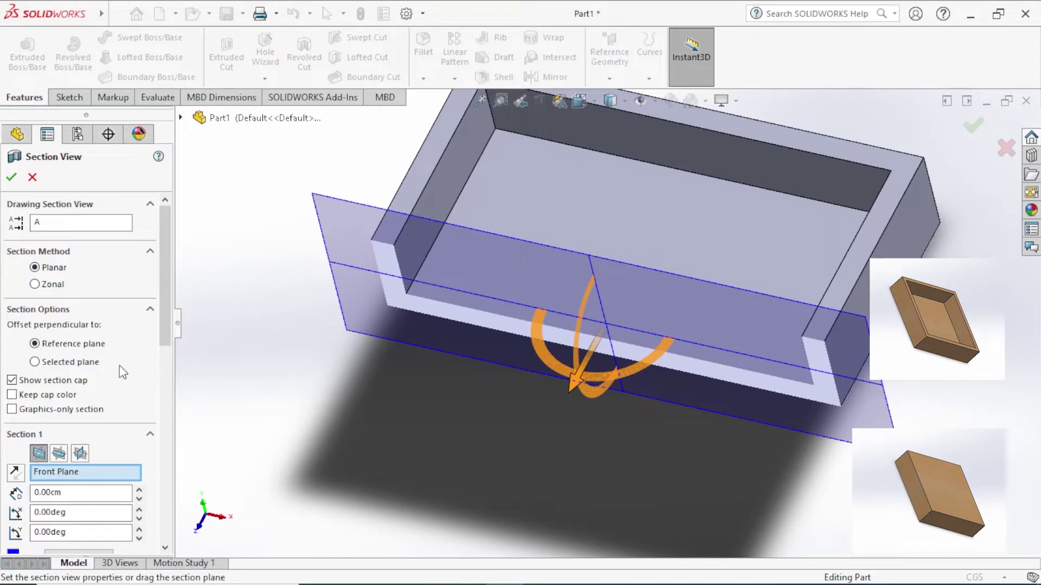
{"action": "left_click", "coordinate": [11, 177]}
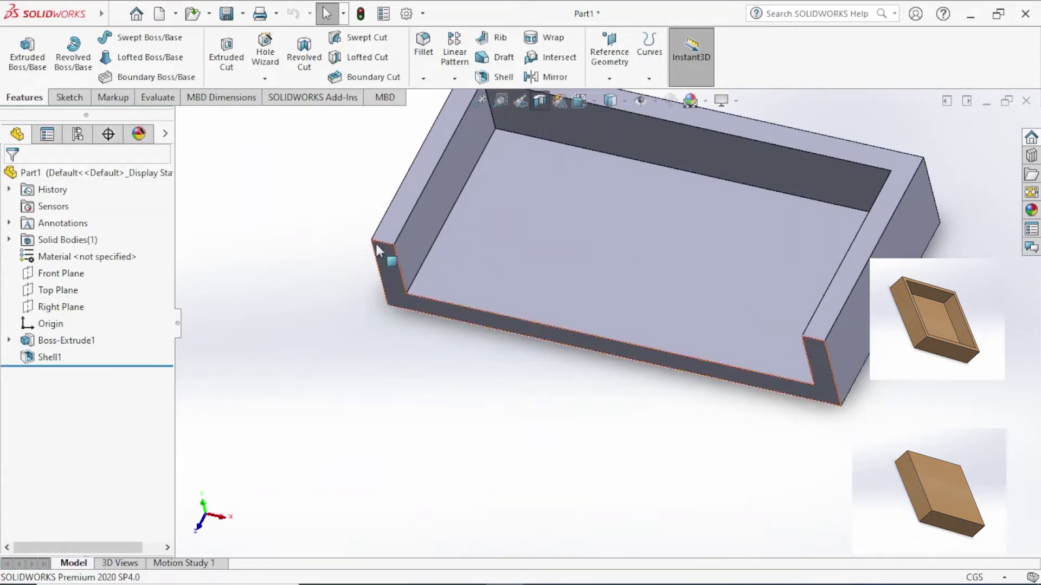
- Start a sketch on the Front Plane and draw a diagonal line about 0.9 cm long at 135° across the box's inner left corner
{"action": "left_click", "coordinate": [63, 276]}
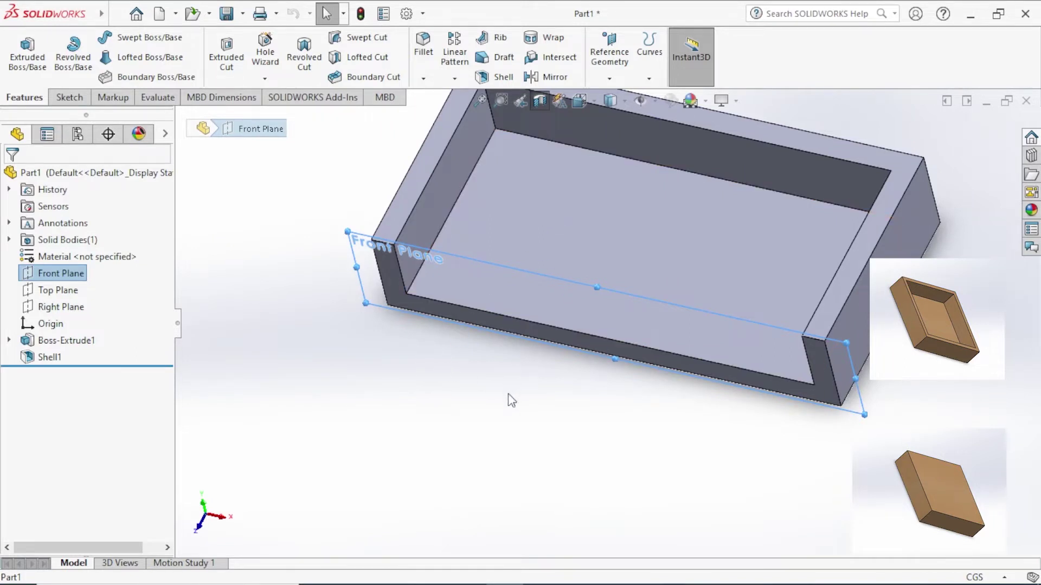
{"action": "middle_click_drag", "start_coordinate": [508, 404], "coordinate": [513, 310]}
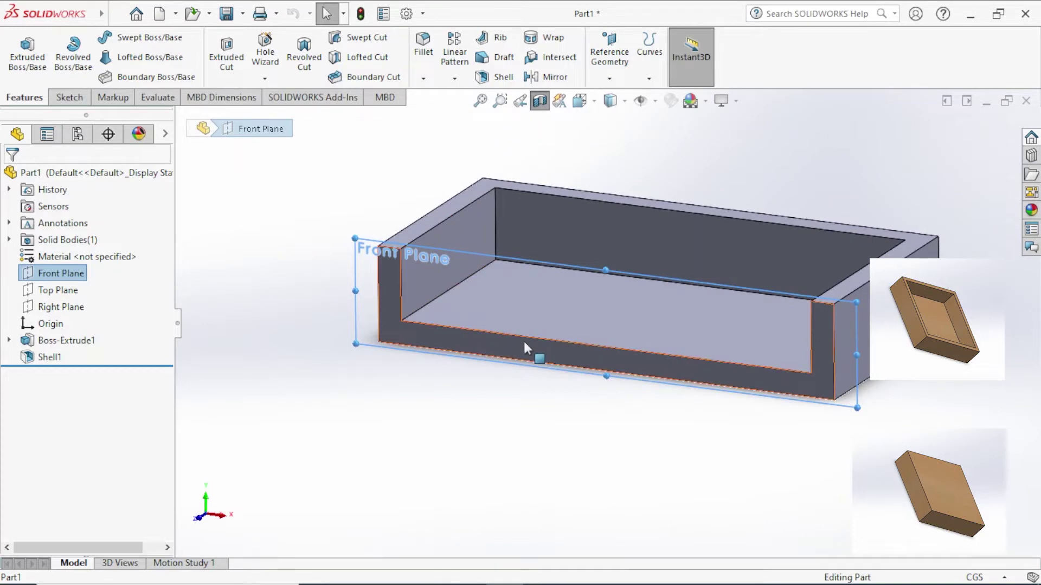
{"action": "right_click", "coordinate": [67, 272]}
{"action": "left_click", "coordinate": [82, 248]}
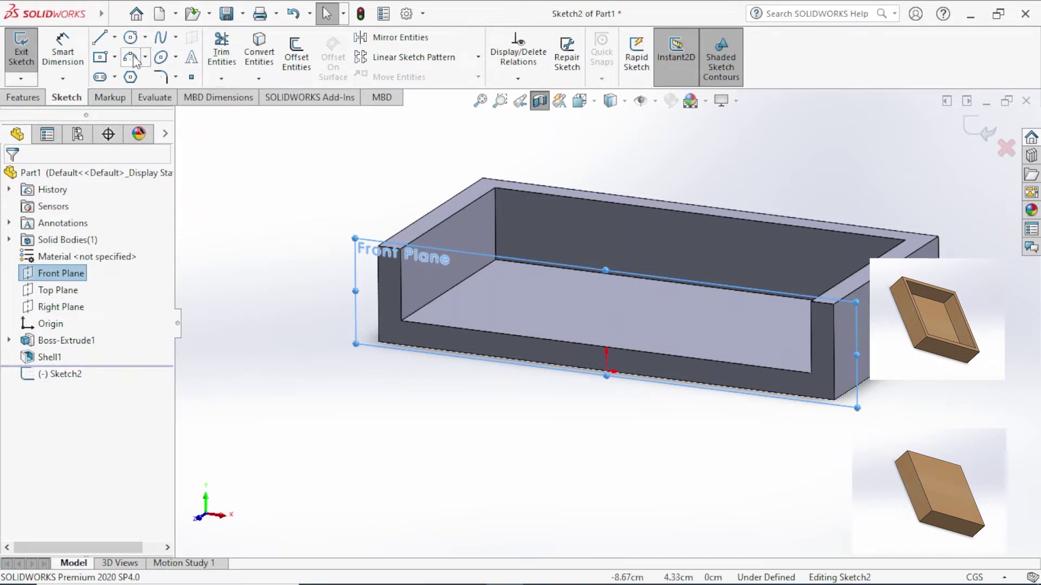
{"action": "left_click", "coordinate": [105, 43]}
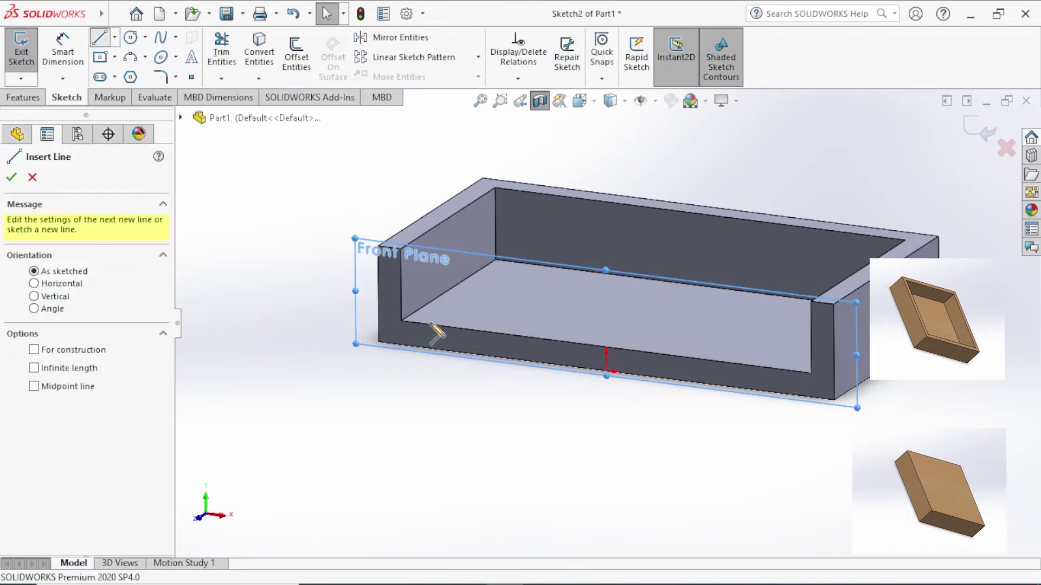
{"action": "left_click", "coordinate": [411, 279]}
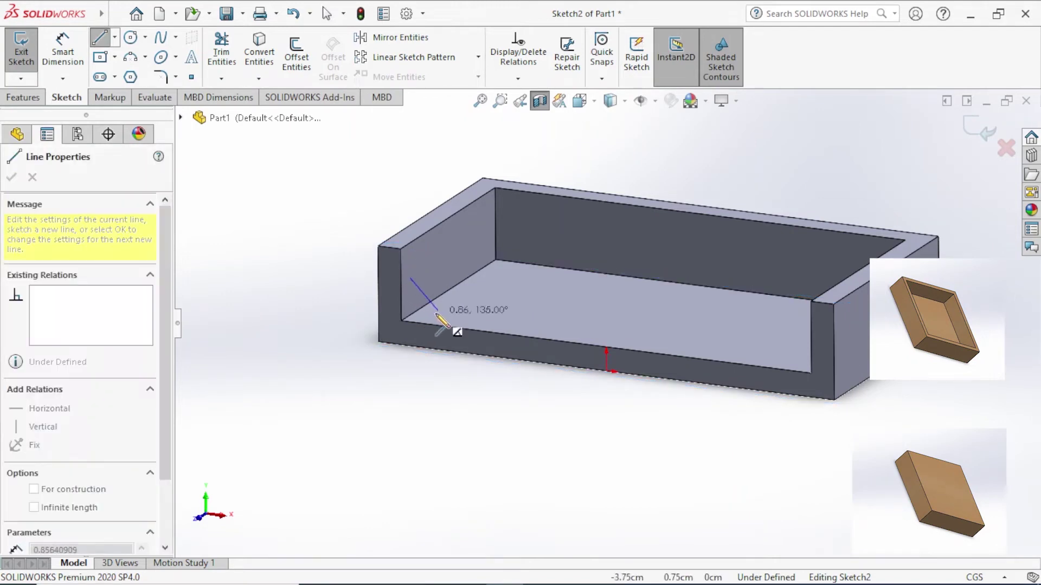
{"action": "left_click", "coordinate": [439, 312]}
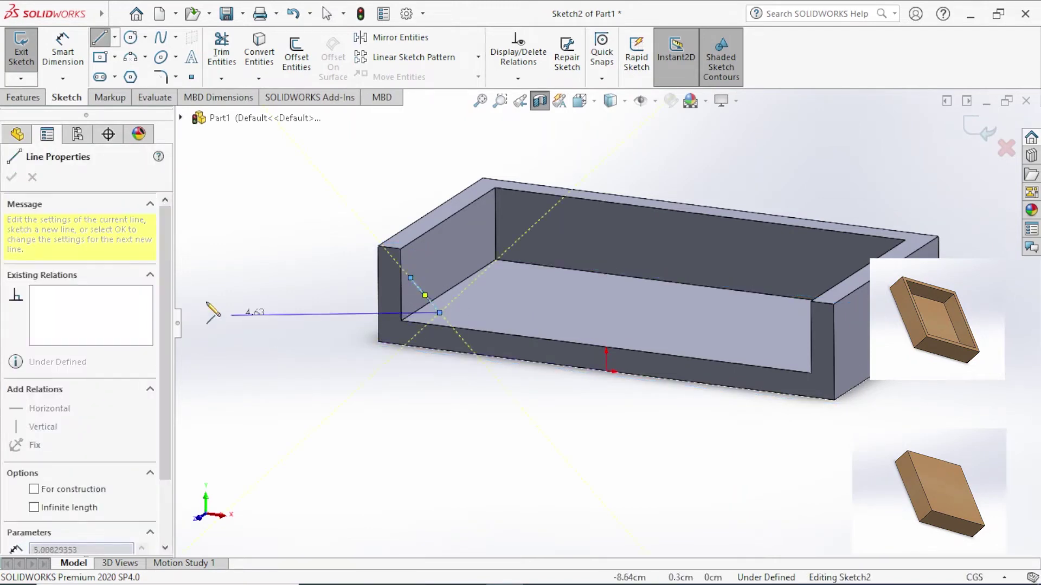
{"action": "key", "text": "Escape"}
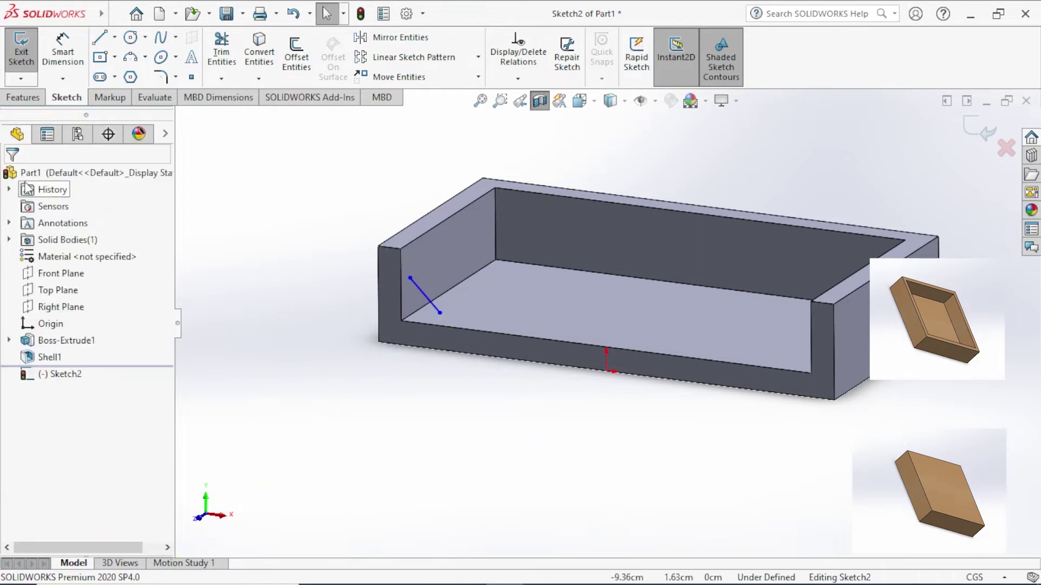
- Examine the diagonal line's position relative to the side wall and floor from the front and from several angles
{"action": "key", "text": "space"}
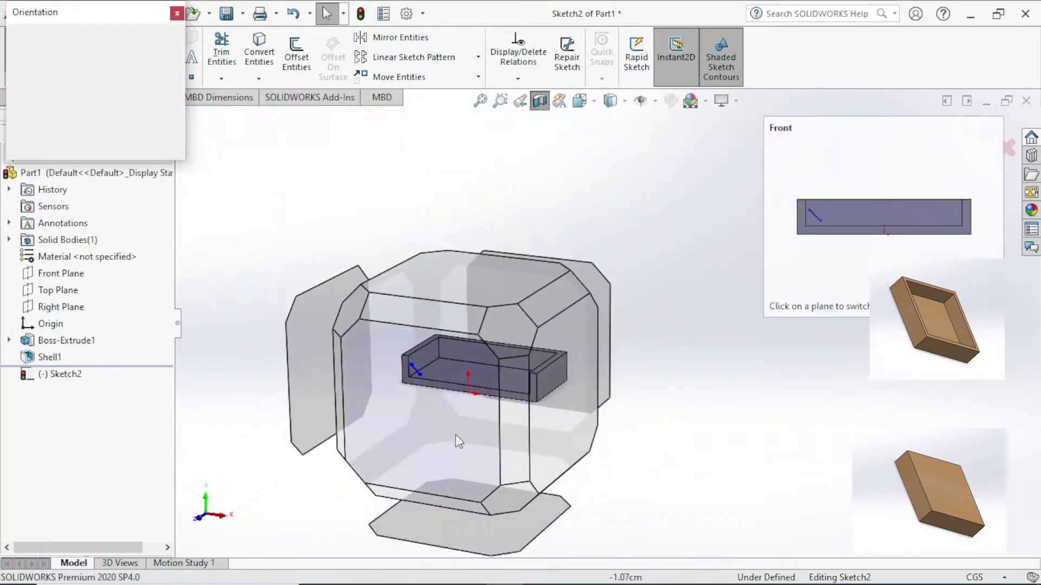
{"action": "left_click", "coordinate": [489, 392]}
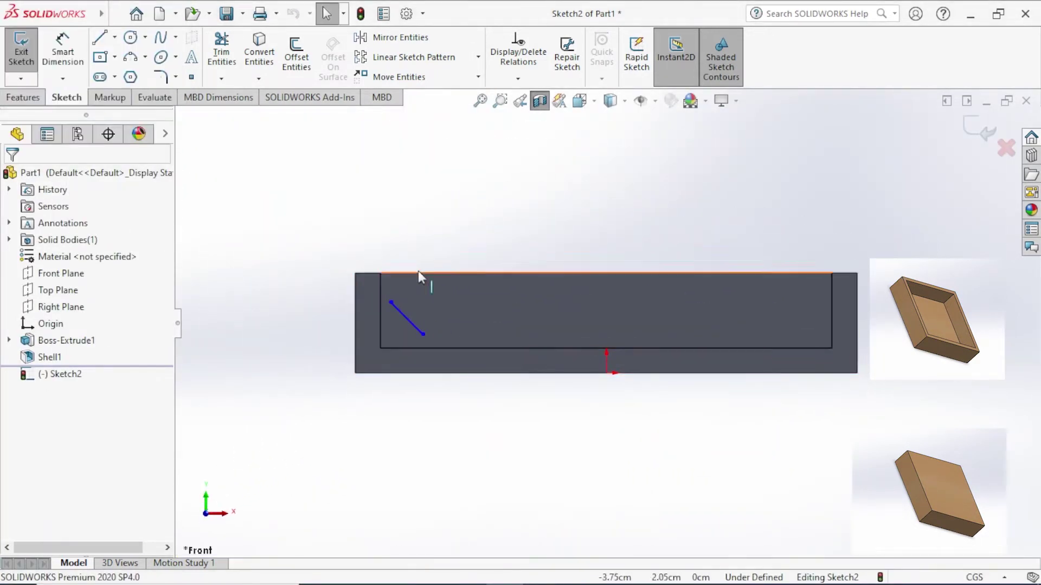
{"action": "mouse_move", "coordinate": [503, 415]}
{"action": "middle_mouse_down"}
{"action": "mouse_move", "coordinate": [434, 476]}
{"action": "mouse_move", "coordinate": [501, 432]}
{"action": "middle_mouse_up"}
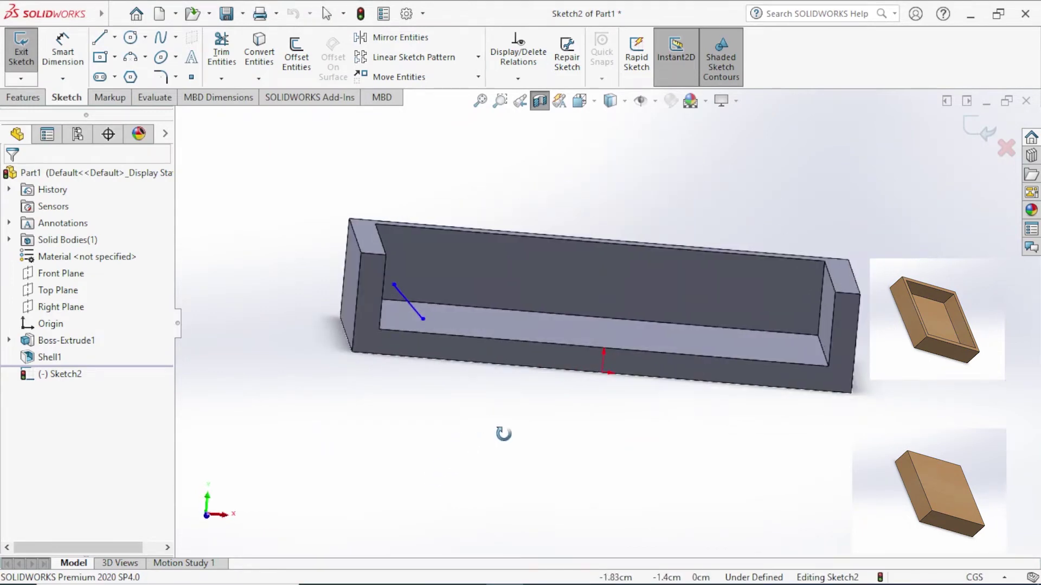
{"action": "scroll", "coordinate": [447, 272], "scroll_direction": "up", "scroll_amount": 2}
{"action": "scroll", "coordinate": [582, 276], "scroll_direction": "down", "scroll_amount": 5}
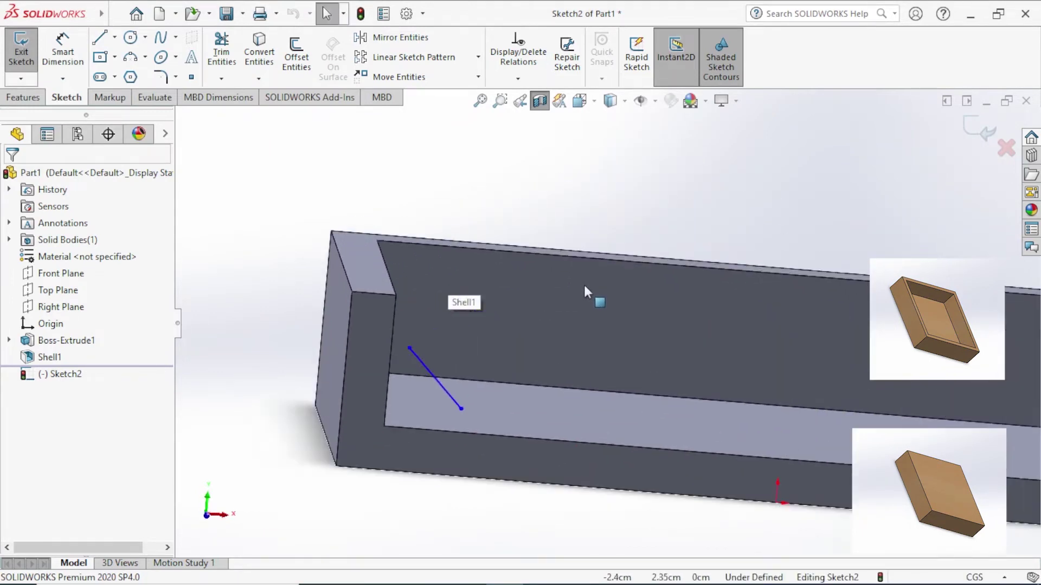
{"action": "scroll", "coordinate": [848, 406], "scroll_direction": "up", "scroll_amount": 4}
{"action": "scroll", "coordinate": [457, 359], "scroll_direction": "down", "scroll_amount": 2}
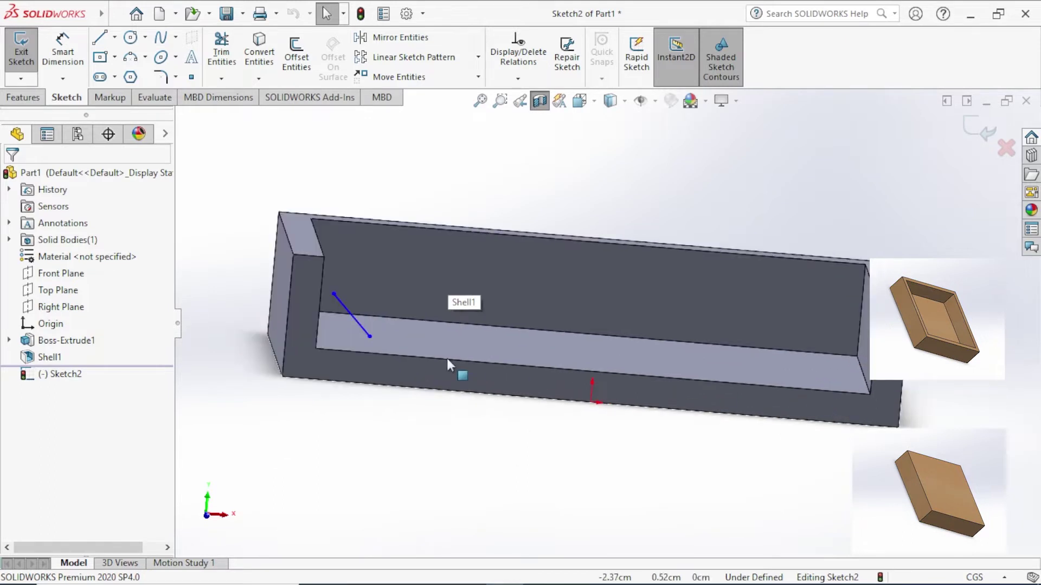
{"action": "middle_click_drag", "start_coordinate": [469, 421], "coordinate": [470, 464]}
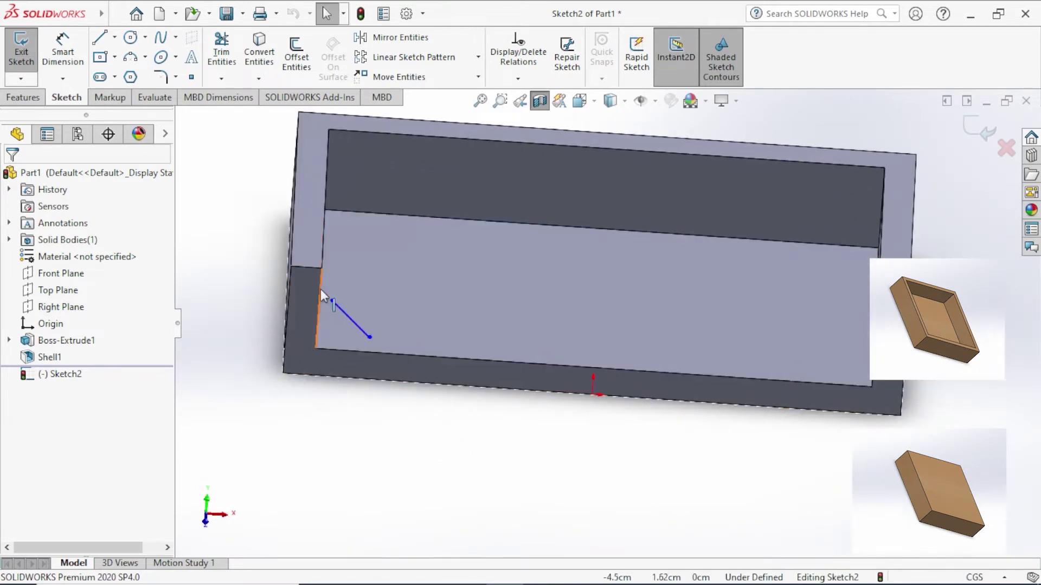
{"action": "middle_click_drag", "start_coordinate": [434, 478], "coordinate": [434, 379]}
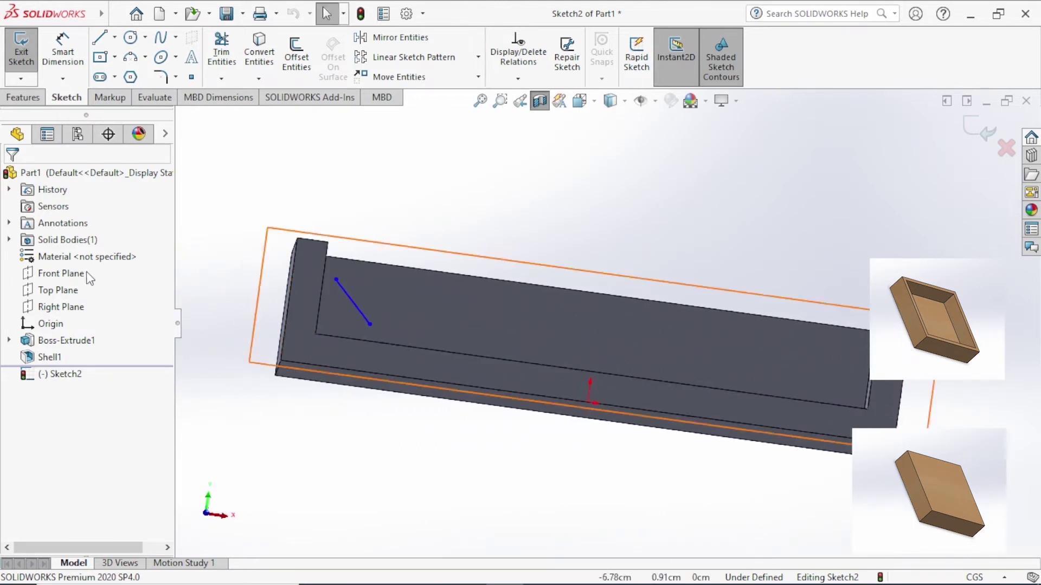
{"action": "middle_click_drag", "start_coordinate": [430, 432], "coordinate": [377, 470]}
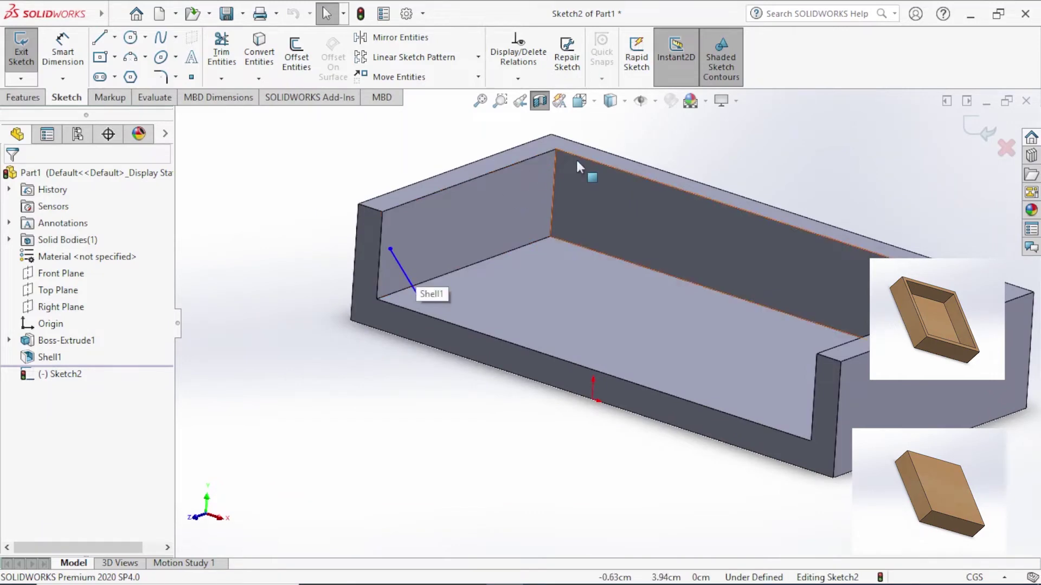
- Start a rib from the diagonal line and compare its first-side, both-sides and second-side thickness options
{"action": "left_click", "coordinate": [16, 102]}
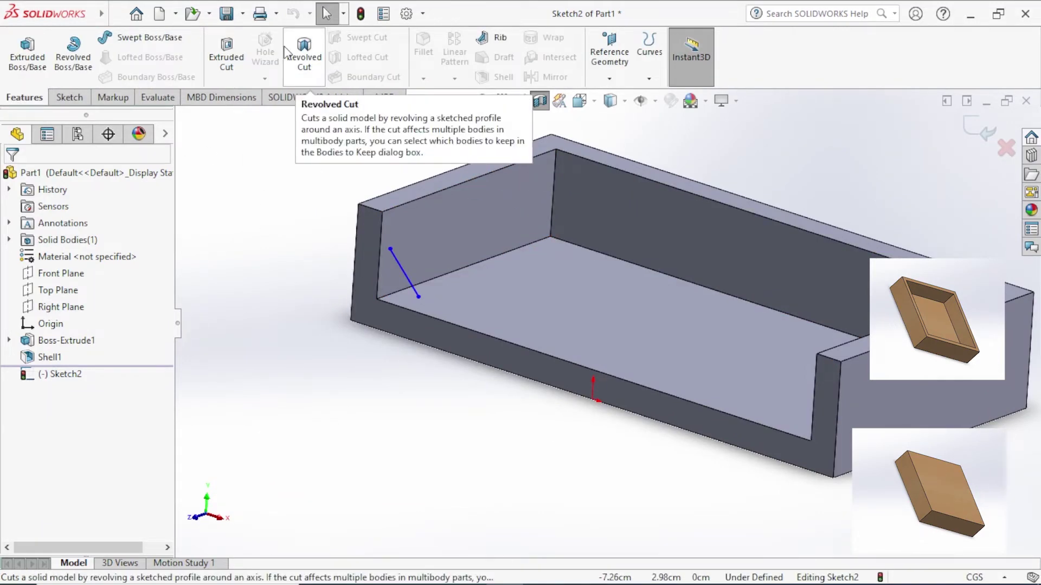
{"action": "left_click", "coordinate": [491, 39]}
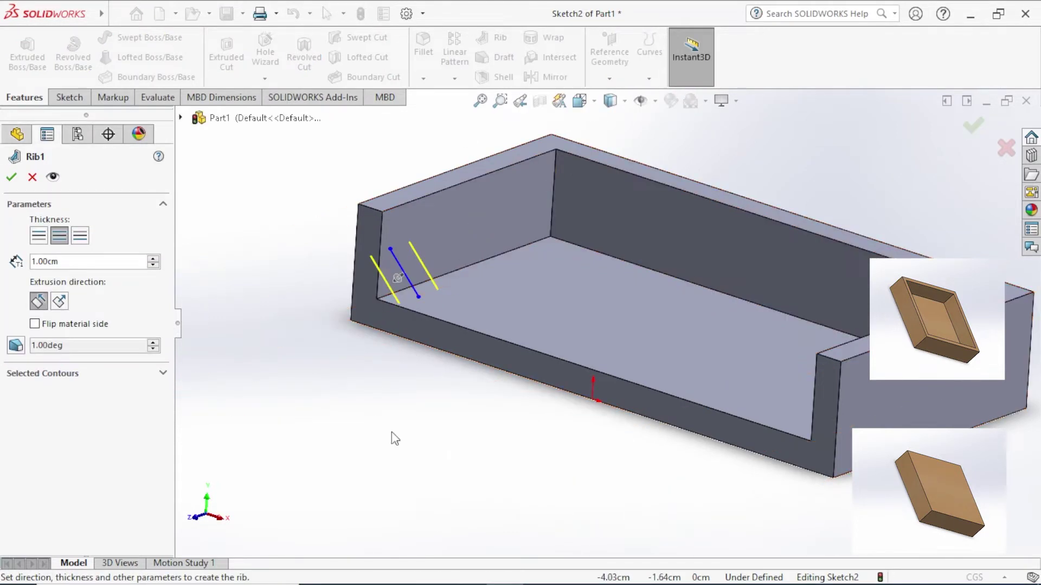
{"action": "middle_click_drag", "start_coordinate": [333, 469], "coordinate": [408, 527]}
{"action": "scroll", "coordinate": [375, 272], "scroll_direction": "up", "scroll_amount": 2}
{"action": "scroll", "coordinate": [375, 272], "scroll_direction": "down", "scroll_amount": 2}
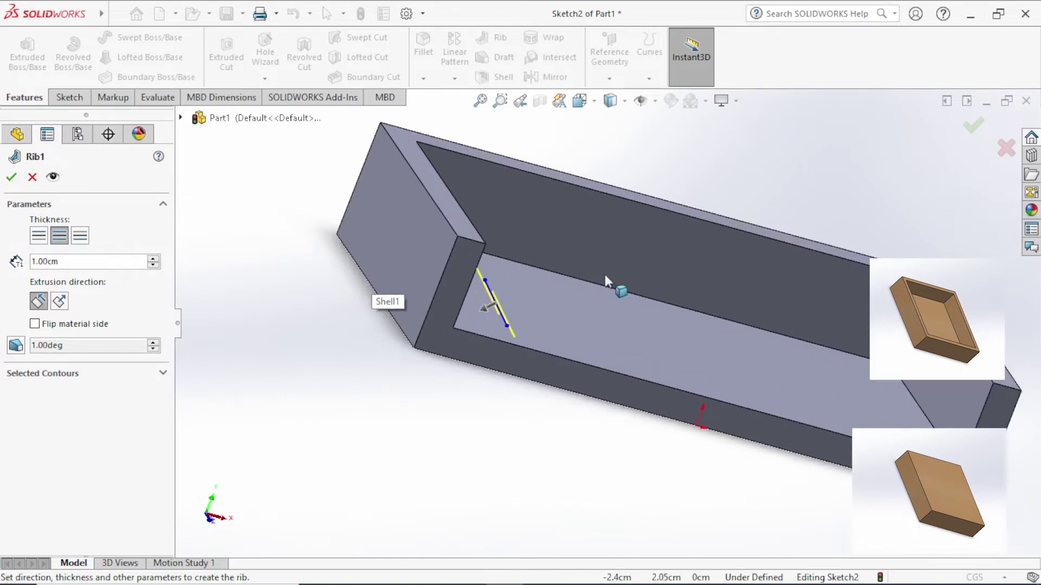
{"action": "scroll", "coordinate": [606, 274], "scroll_direction": "down", "scroll_amount": 1}
{"action": "mouse_move", "coordinate": [483, 453]}
{"action": "middle_mouse_down"}
{"action": "mouse_move", "coordinate": [465, 435]}
{"action": "mouse_move", "coordinate": [425, 428]}
{"action": "mouse_move", "coordinate": [461, 434]}
{"action": "middle_mouse_up"}
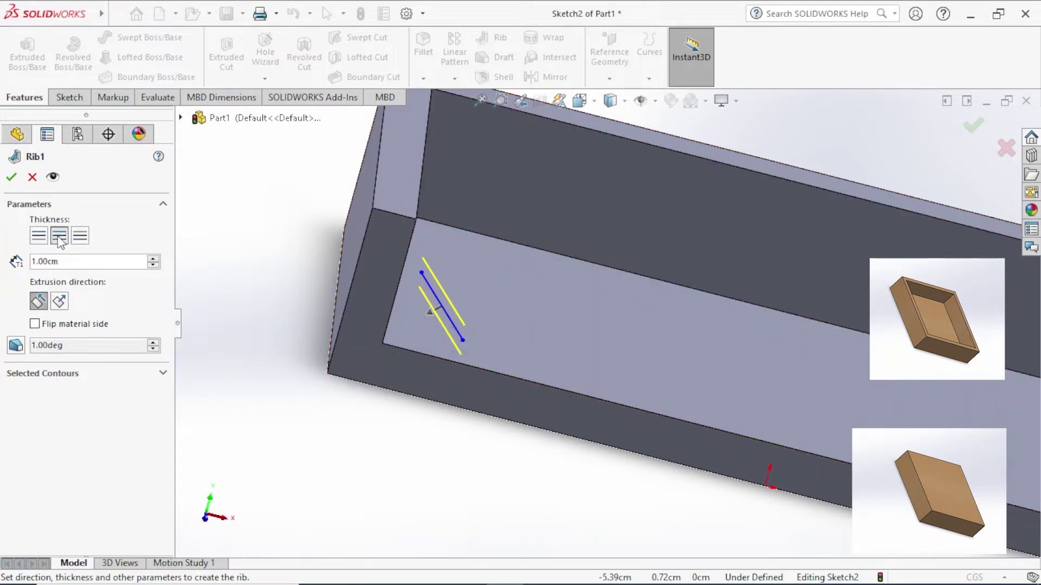
{"action": "left_click", "coordinate": [37, 238]}
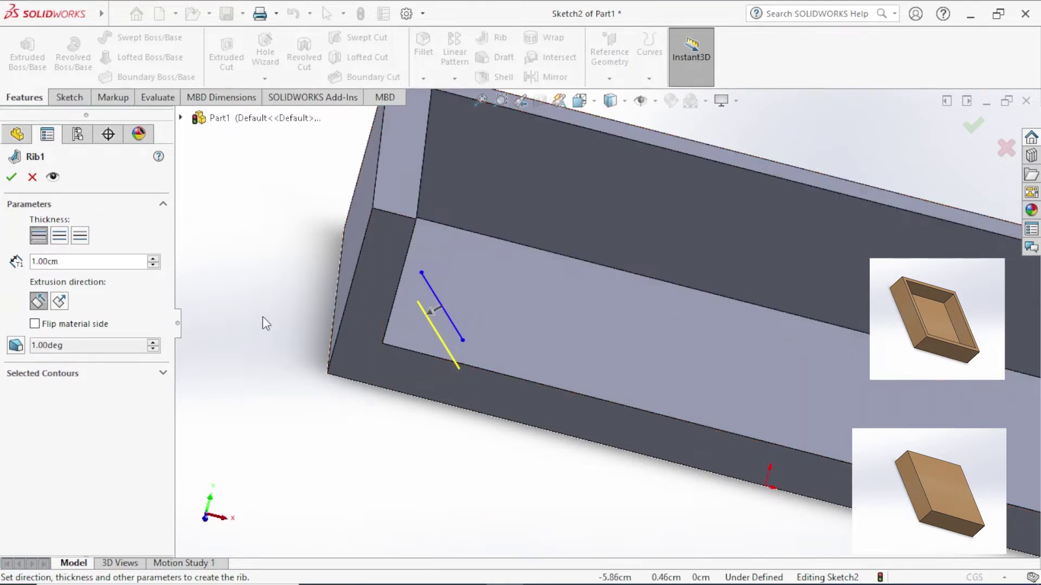
{"action": "middle_click_drag", "start_coordinate": [263, 316], "coordinate": [232, 358]}
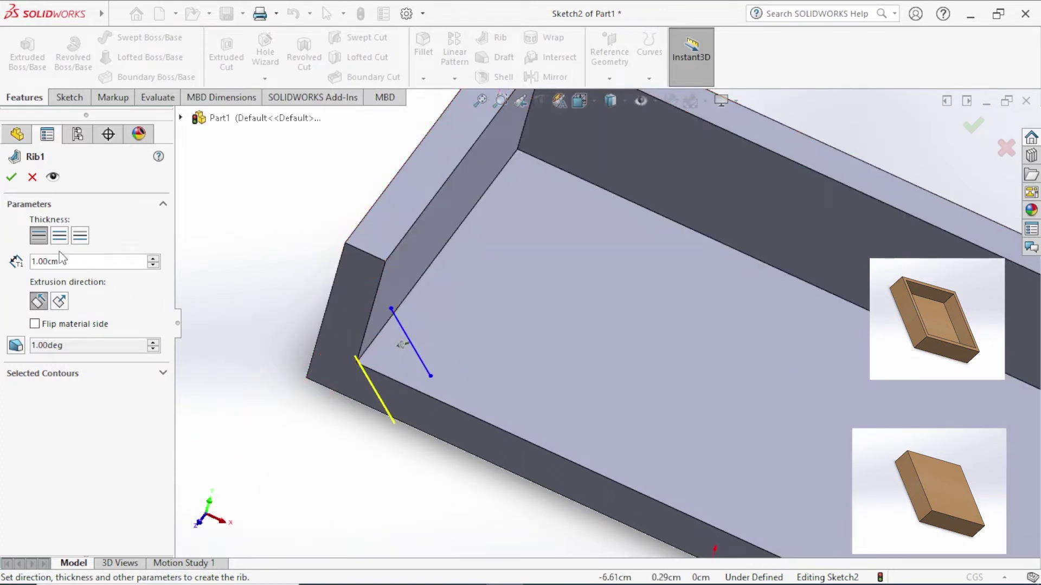
{"action": "left_click", "coordinate": [59, 236]}
{"action": "left_click", "coordinate": [80, 236]}
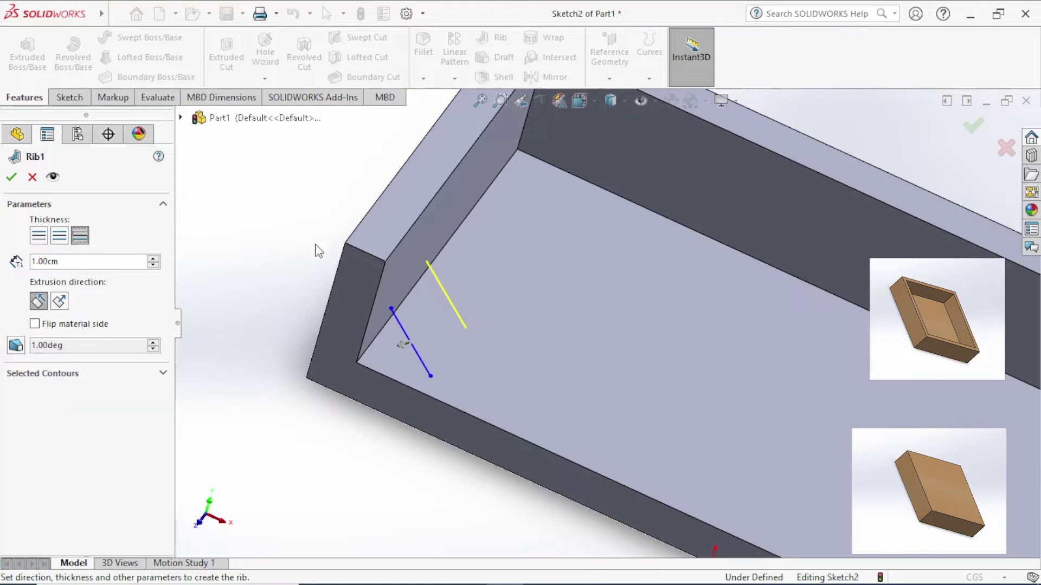
{"action": "left_click", "coordinate": [58, 238]}
{"action": "left_click", "coordinate": [38, 237]}
{"action": "left_click", "coordinate": [79, 237]}
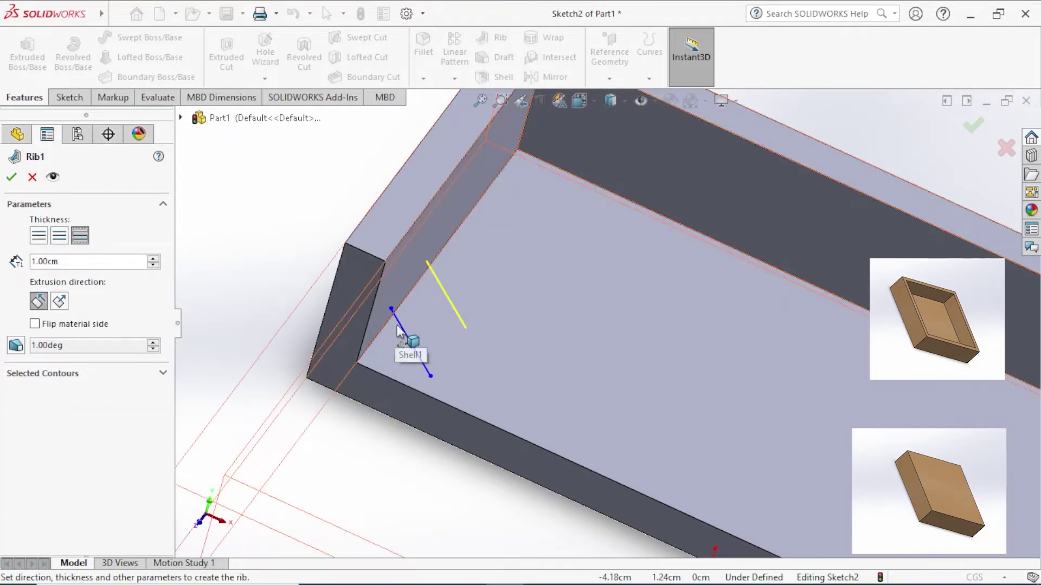
- Set the rib thickness to 0.5 cm, apply it to both sides of the line, and create the rib
{"action": "left_click", "coordinate": [152, 266]}
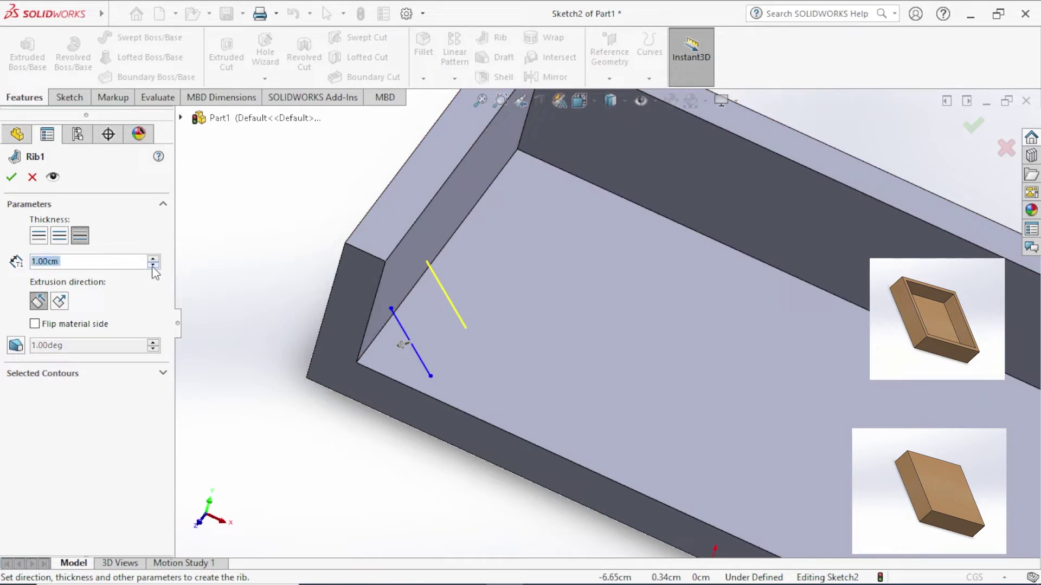
{"action": "type", "text": "0.5"}
{"action": "key", "text": "Return"}
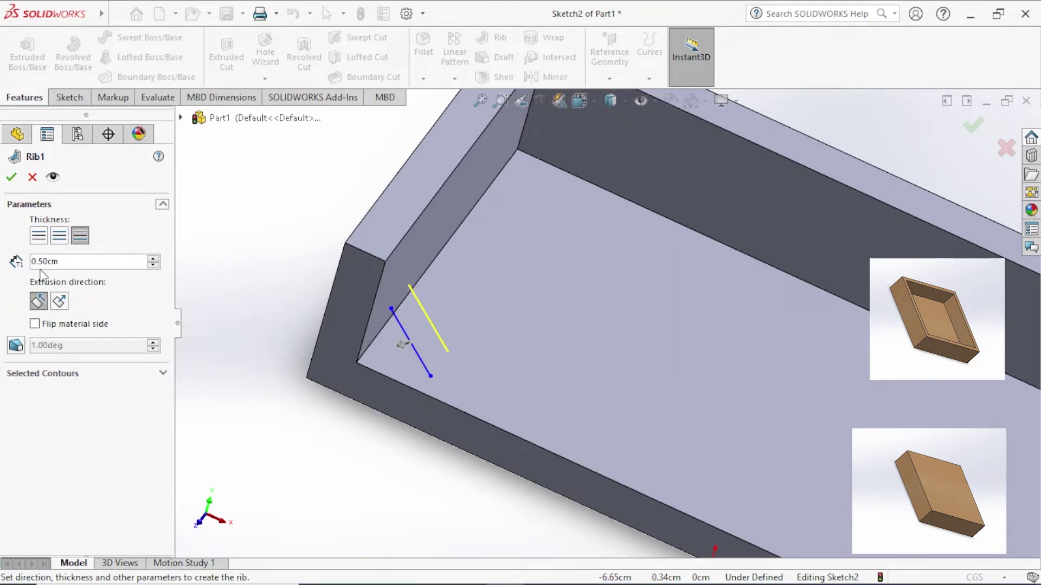
{"action": "left_click", "coordinate": [59, 235]}
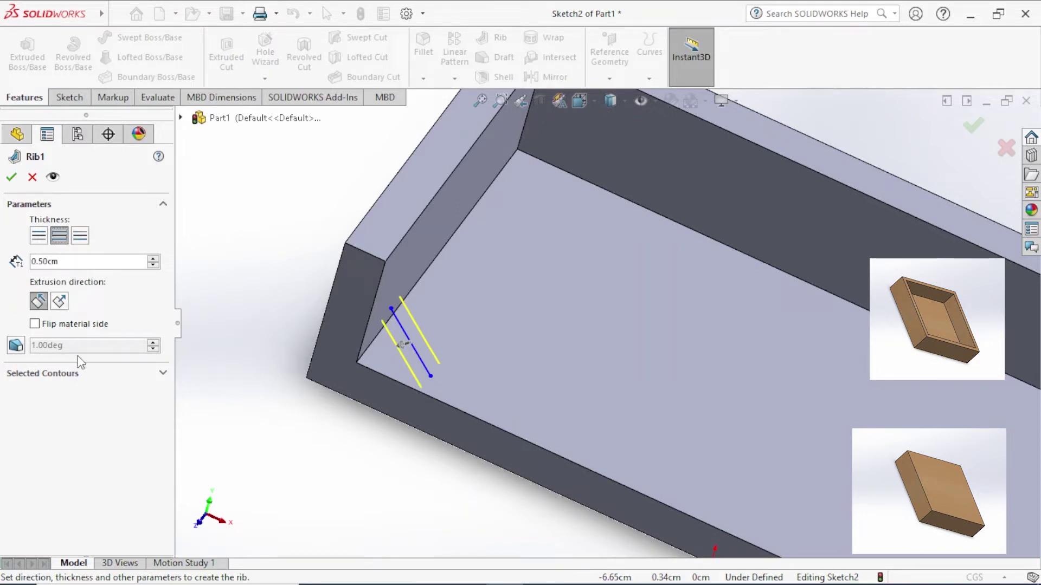
{"action": "left_click", "coordinate": [11, 179]}
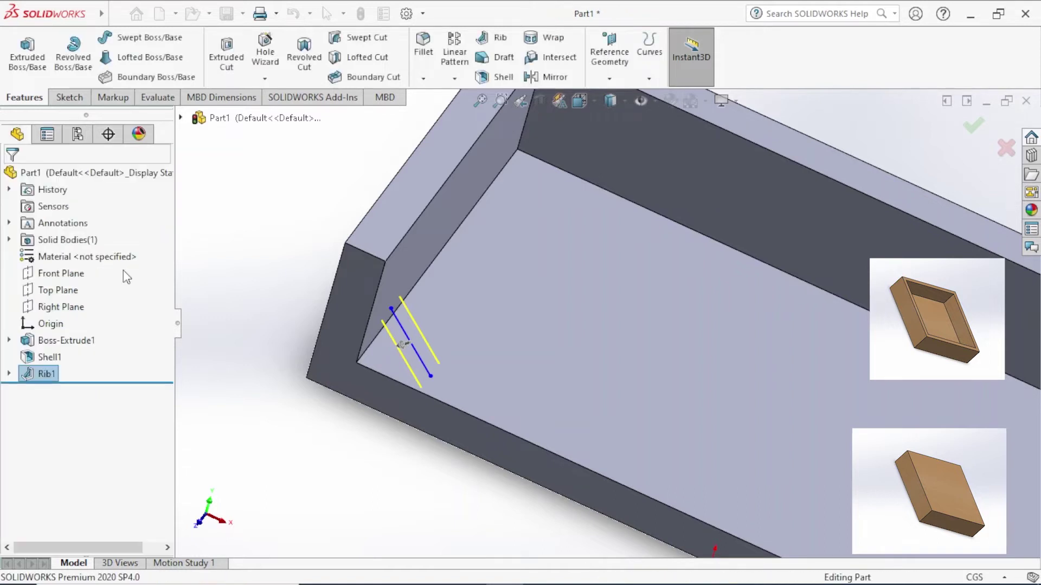
- Examine the corner rib and its diagonal edge in the sectioned box from several angles
{"action": "middle_click_drag", "start_coordinate": [453, 515], "coordinate": [433, 391]}
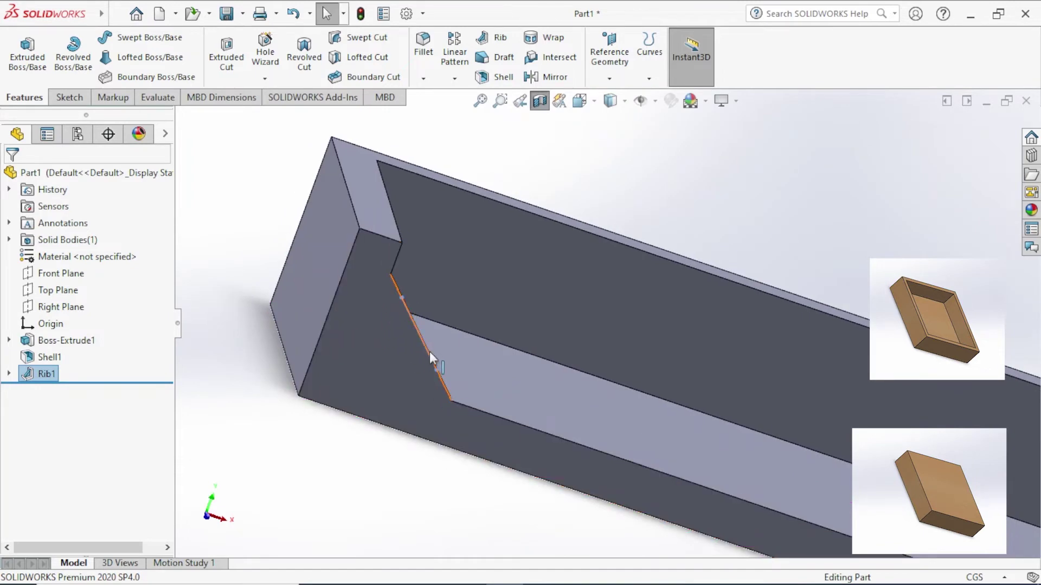
{"action": "left_click", "coordinate": [402, 301]}
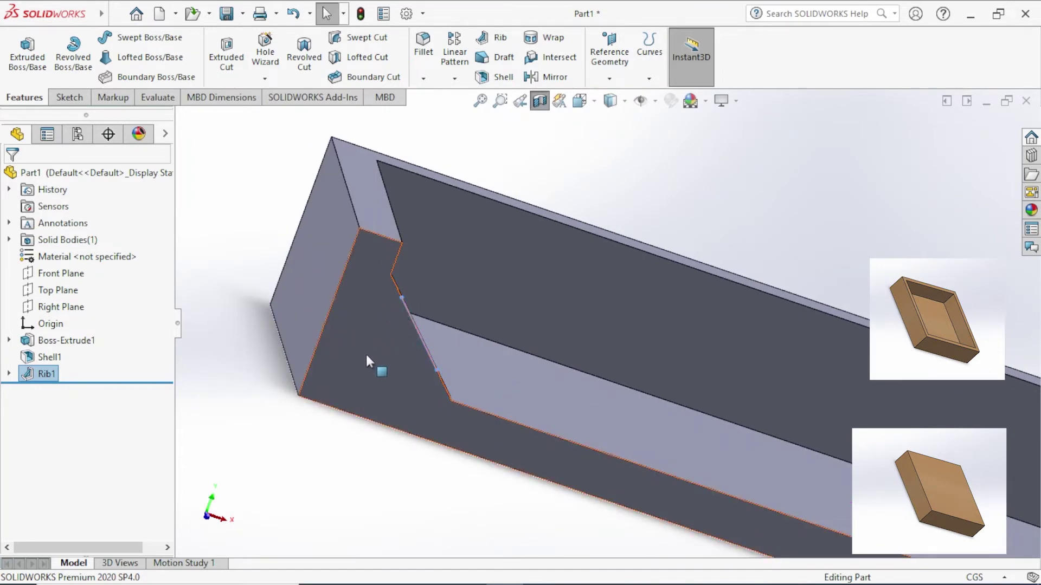
{"action": "middle_click_drag", "start_coordinate": [456, 464], "coordinate": [390, 307]}
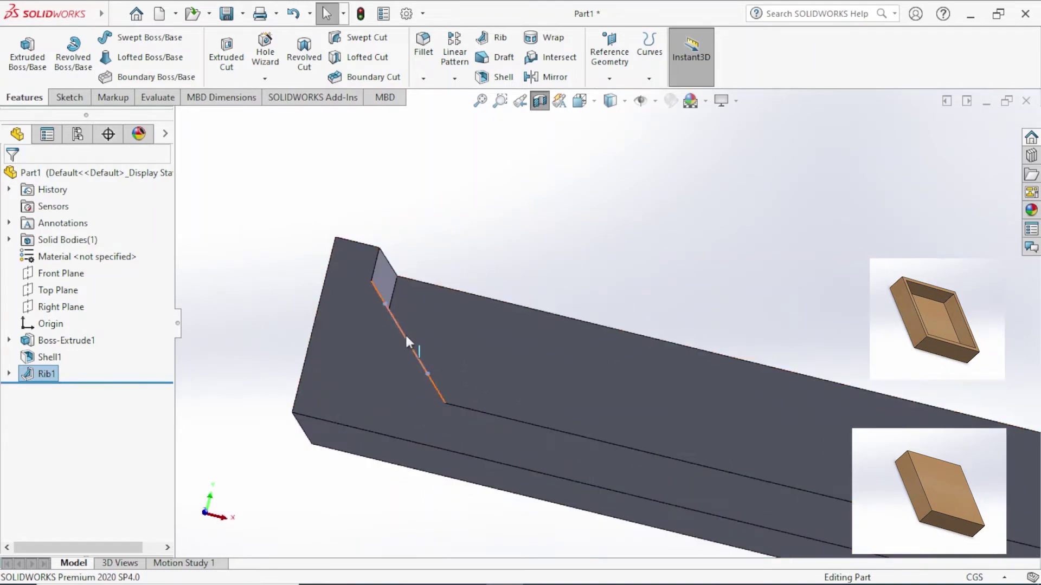
{"action": "left_click", "coordinate": [442, 398]}
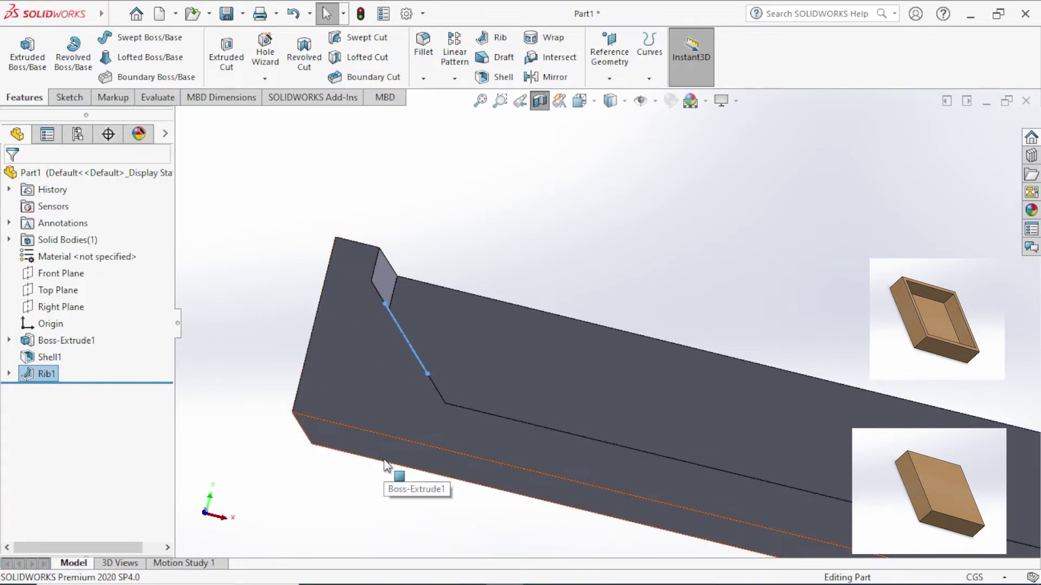
{"action": "middle_click_drag", "start_coordinate": [239, 269], "coordinate": [305, 320]}
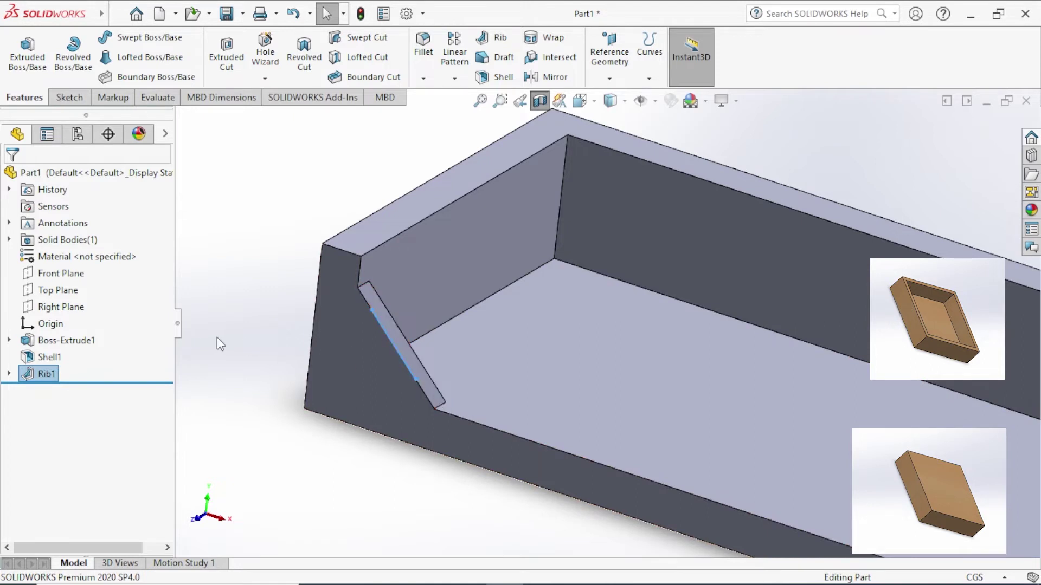
- Edit the rib, compare the two extrusion directions, and apply extrusion normal to the sketch with the Linear type
{"action": "right_click", "coordinate": [50, 374]}
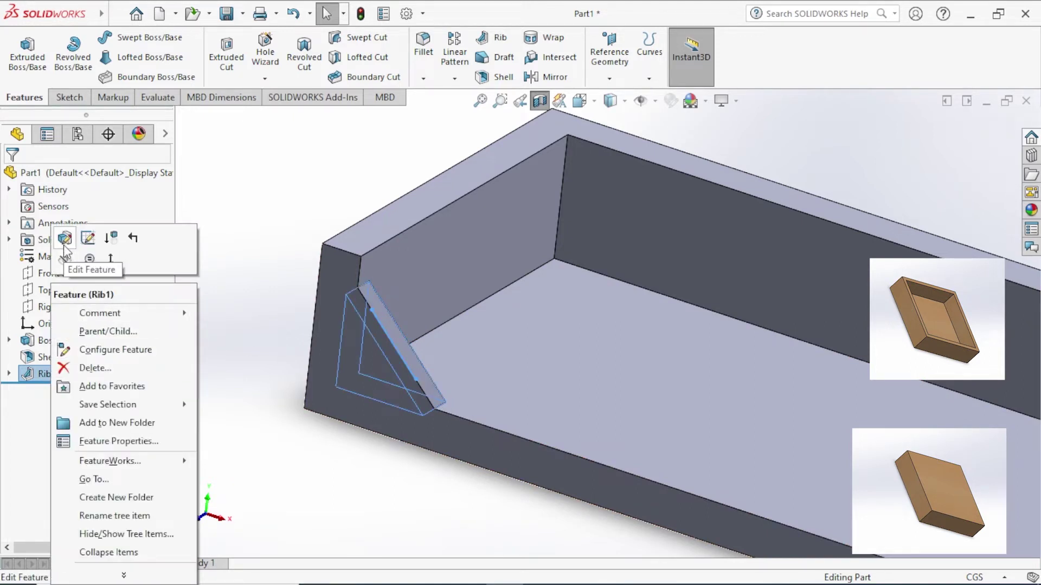
{"action": "left_click", "coordinate": [88, 239]}
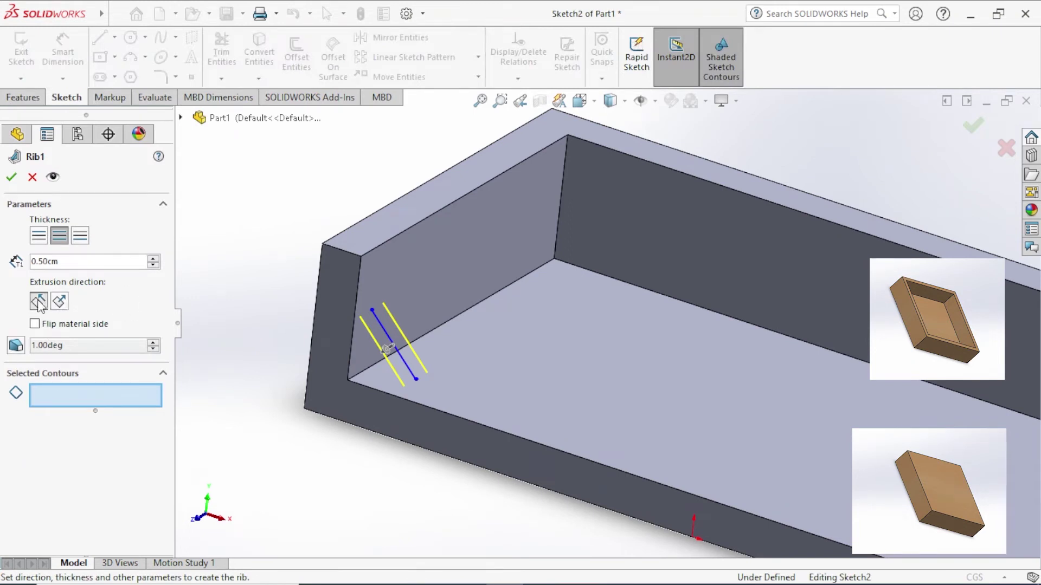
{"action": "left_click", "coordinate": [37, 302]}
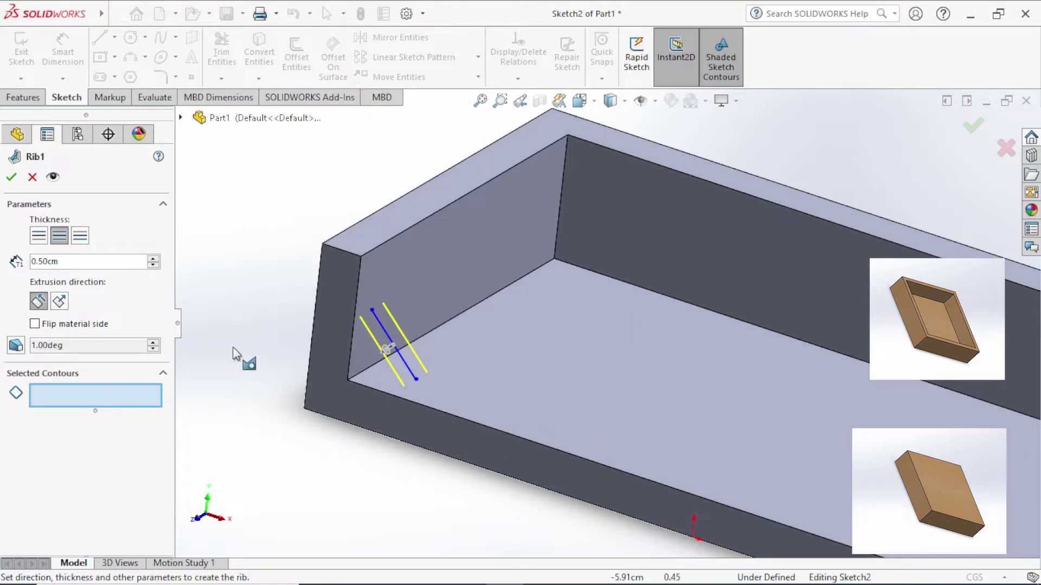
{"action": "left_click", "coordinate": [59, 302]}
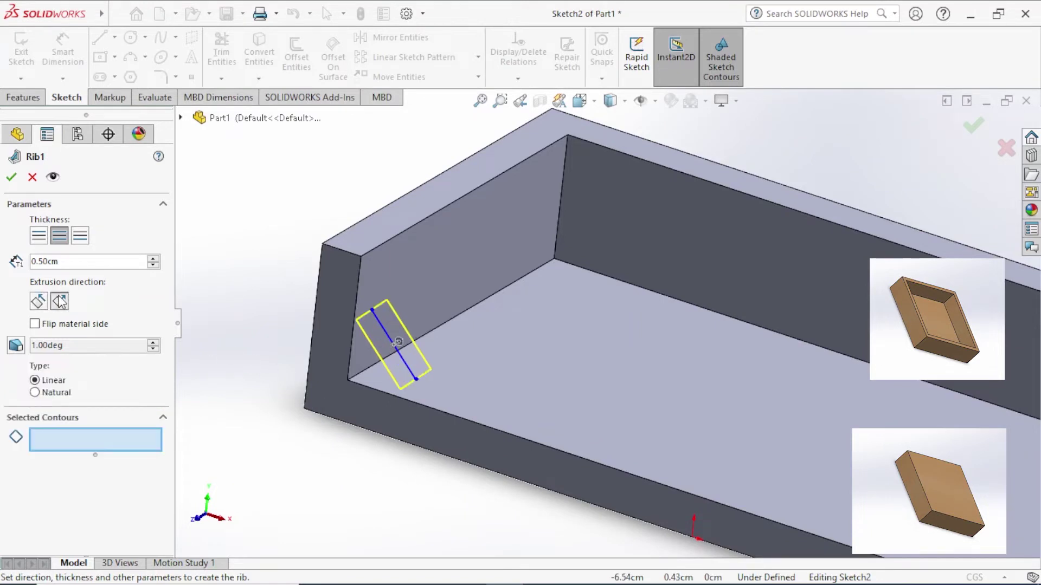
{"action": "middle_click_drag", "start_coordinate": [389, 455], "coordinate": [376, 420]}
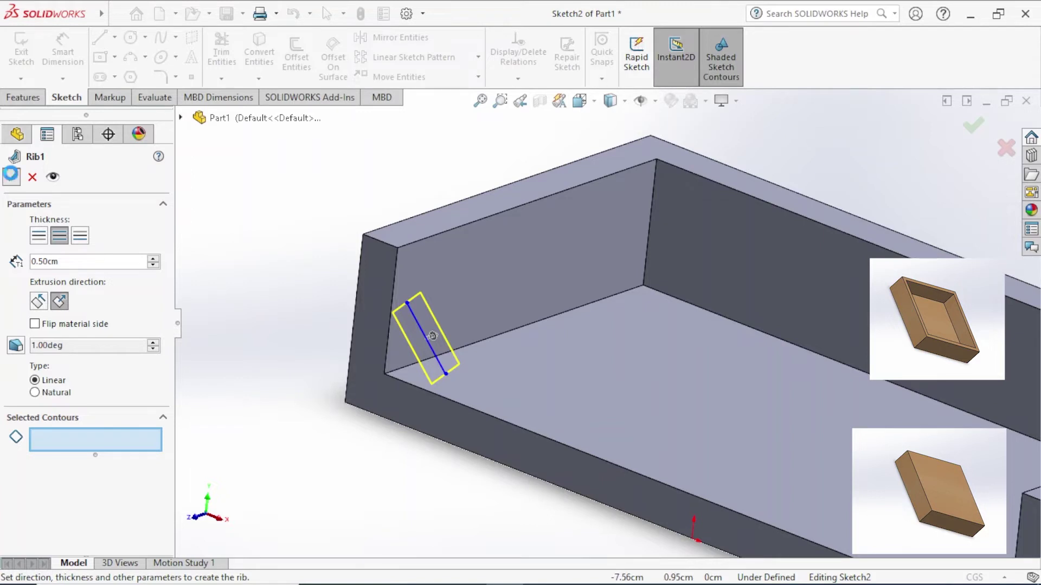
{"action": "left_click", "coordinate": [12, 178]}
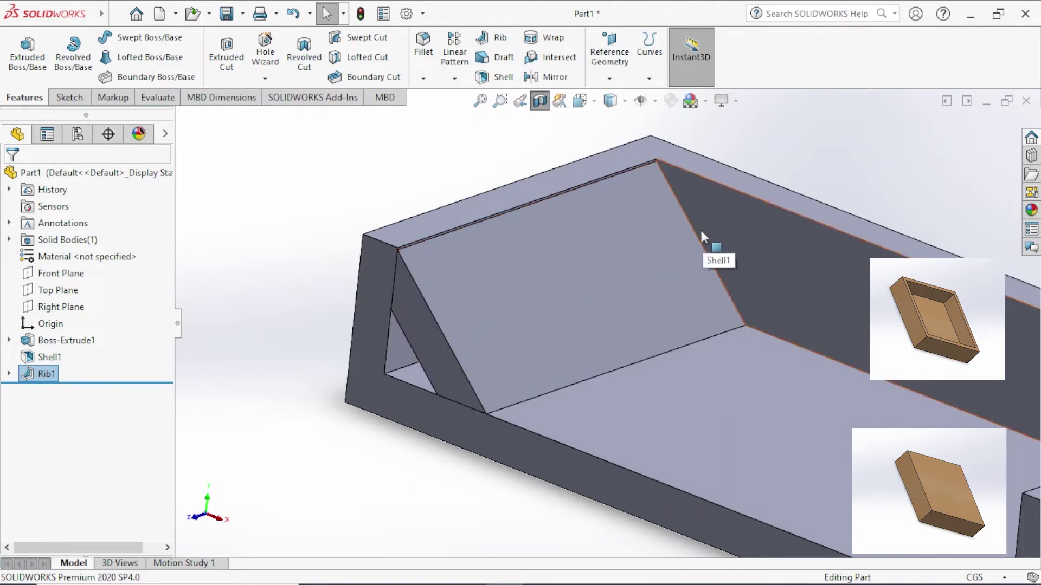
- Edit the rib again and flip its material side, keeping the extrusion normal to the sketch
{"action": "right_click", "coordinate": [41, 373]}
{"action": "left_click", "coordinate": [54, 237]}
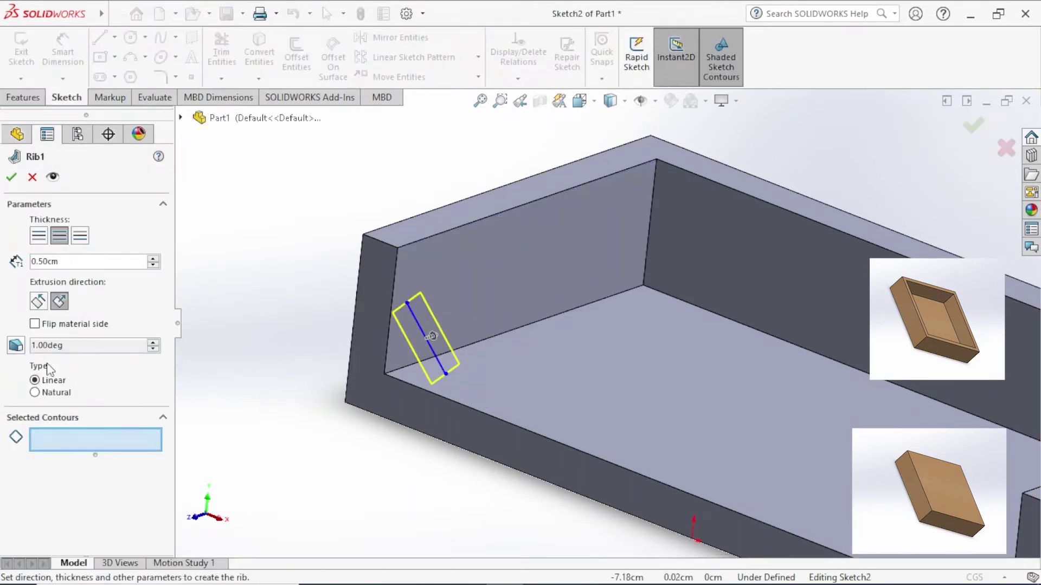
{"action": "left_click", "coordinate": [34, 324]}
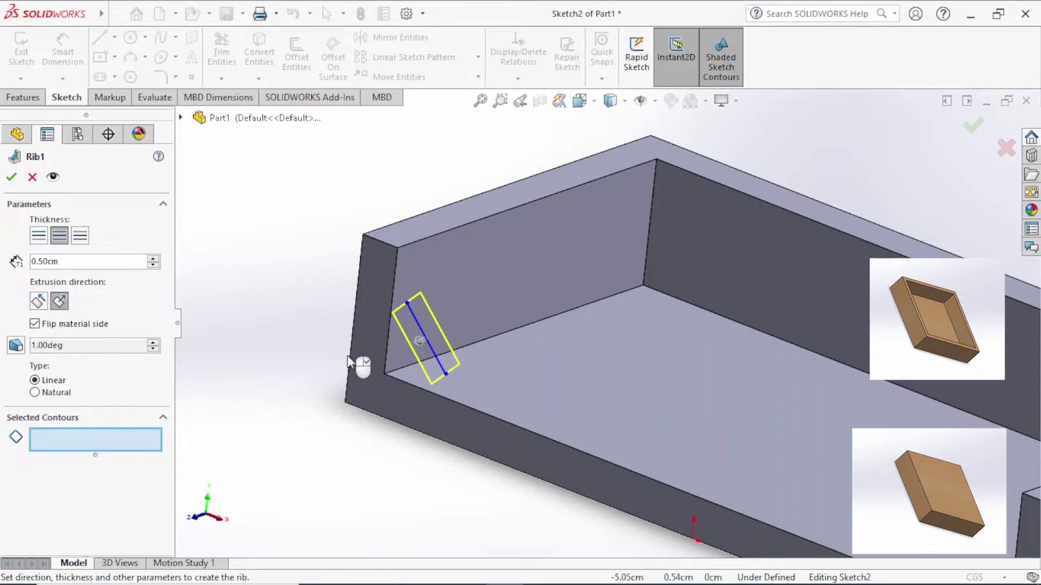
{"action": "middle_click_drag", "start_coordinate": [567, 458], "coordinate": [495, 469]}
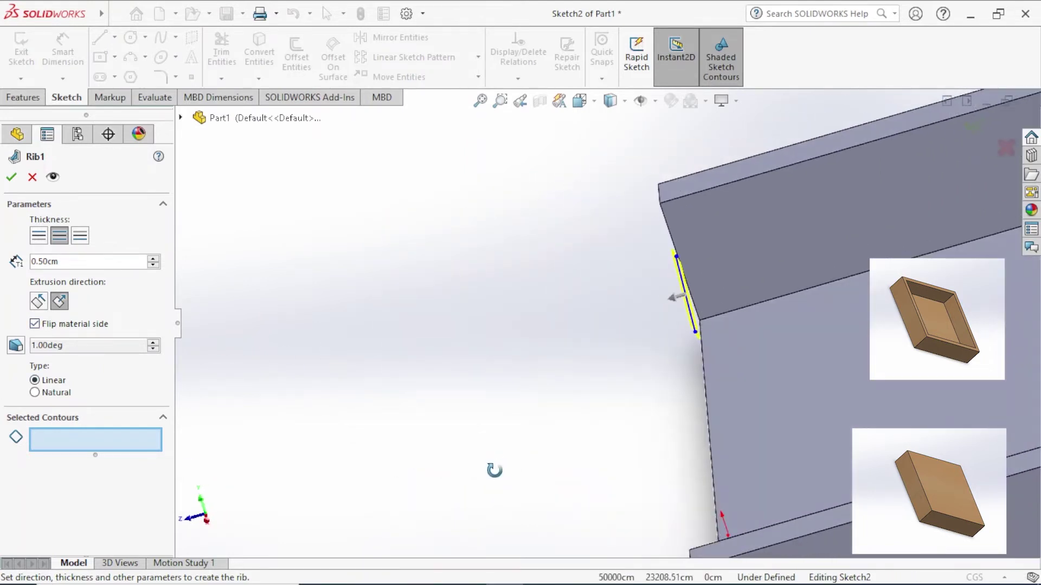
{"action": "left_click", "coordinate": [11, 183]}
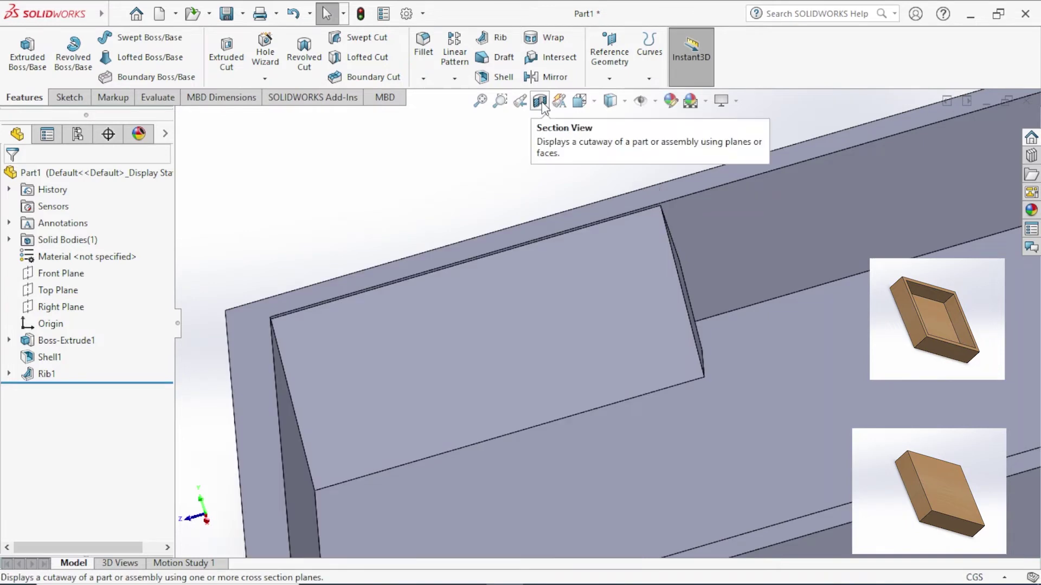
- Examine the flipped rib in the whole box, then section the box again at the Front Plane
{"action": "scroll", "coordinate": [724, 336], "scroll_direction": "up", "scroll_amount": 5}
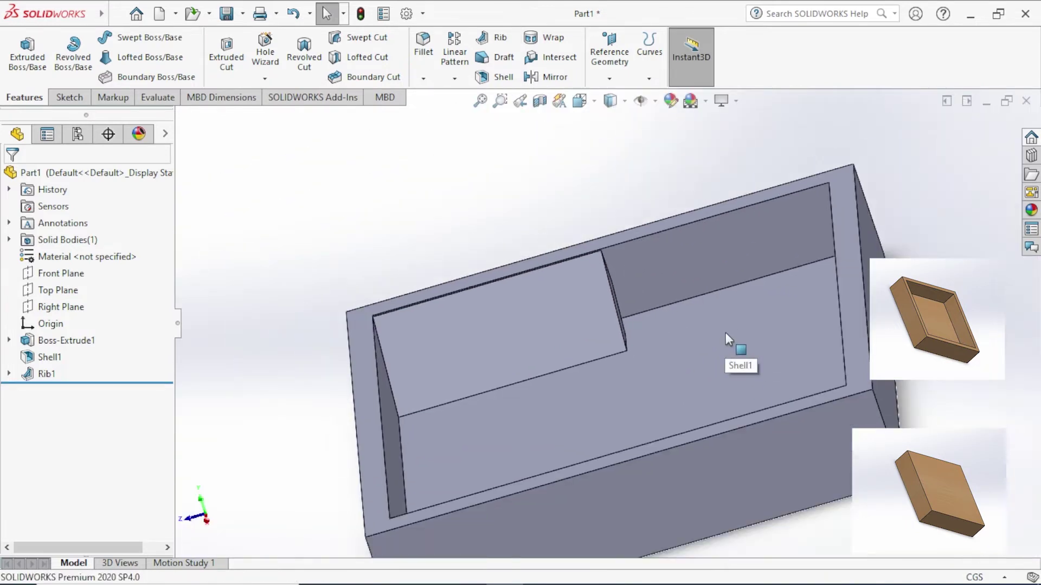
{"action": "middle_click_drag", "start_coordinate": [901, 384], "coordinate": [951, 398]}
{"action": "left_click", "coordinate": [539, 101]}
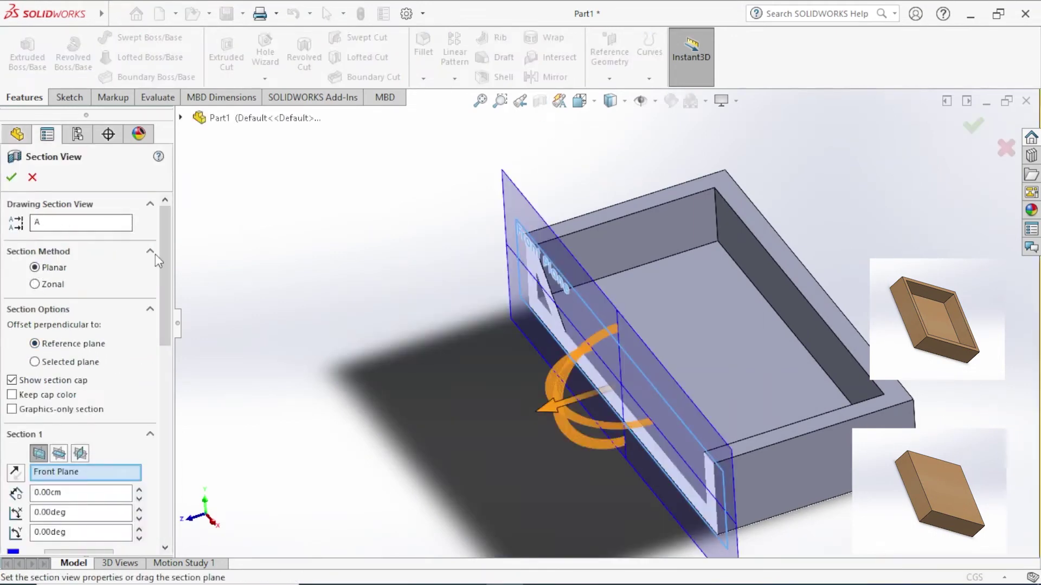
{"action": "left_click", "coordinate": [33, 178]}
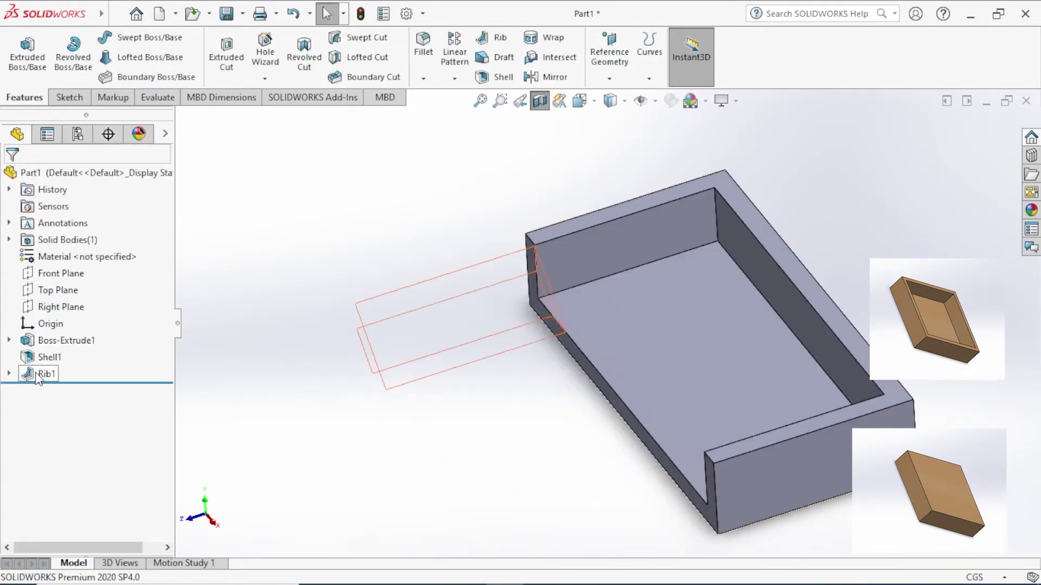
- Edit the rib so it extrudes parallel to the sketch, with the material side not flipped
{"action": "right_click", "coordinate": [38, 378]}
{"action": "left_click", "coordinate": [48, 237]}
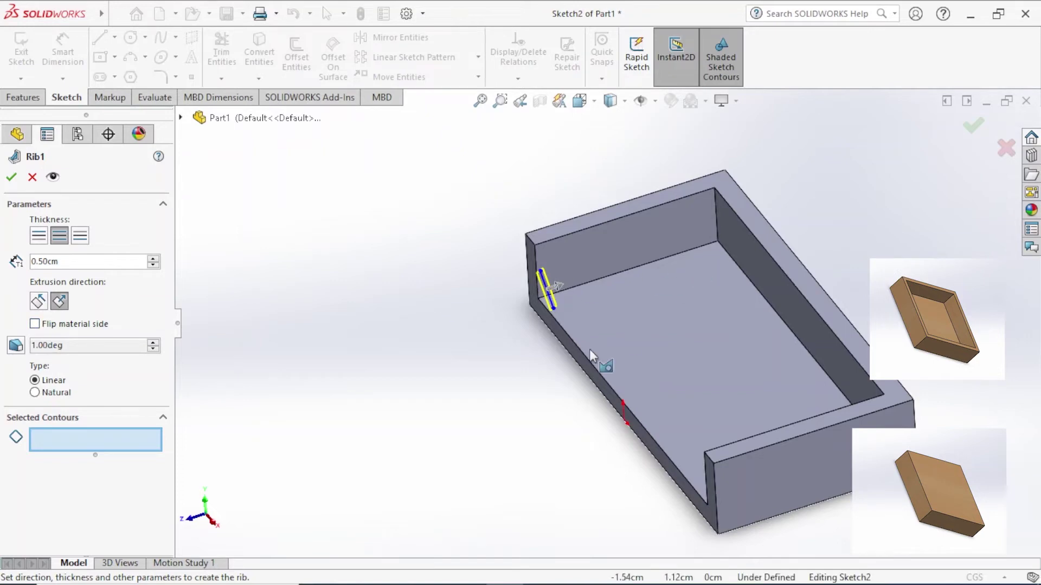
{"action": "scroll", "coordinate": [596, 320], "scroll_direction": "up", "scroll_amount": 3}
{"action": "scroll", "coordinate": [662, 301], "scroll_direction": "down", "scroll_amount": 3}
{"action": "scroll", "coordinate": [811, 356], "scroll_direction": "down", "scroll_amount": 4}
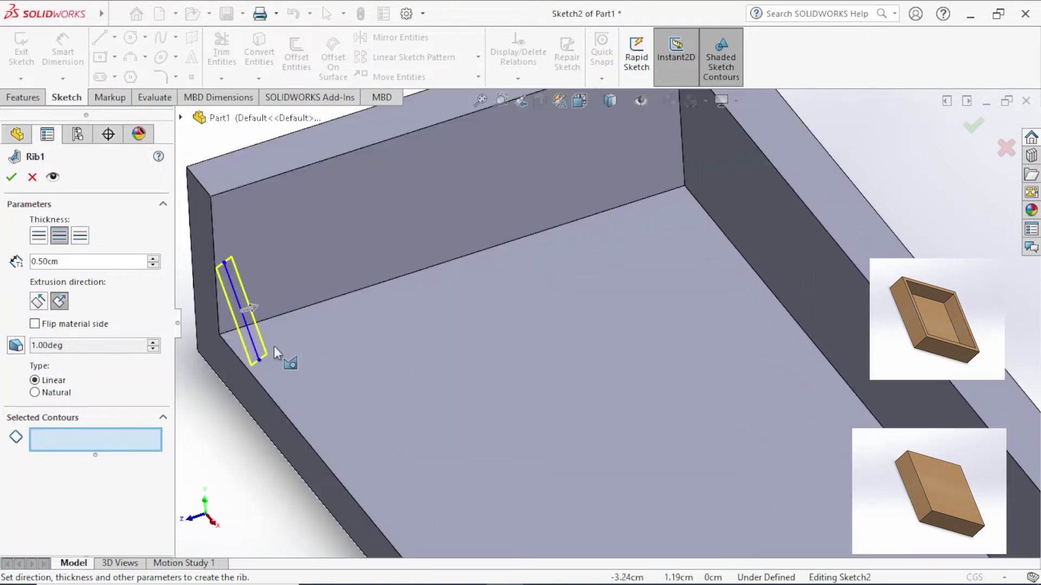
{"action": "left_click", "coordinate": [39, 300]}
{"action": "scroll", "coordinate": [299, 396], "scroll_direction": "down", "scroll_amount": 2}
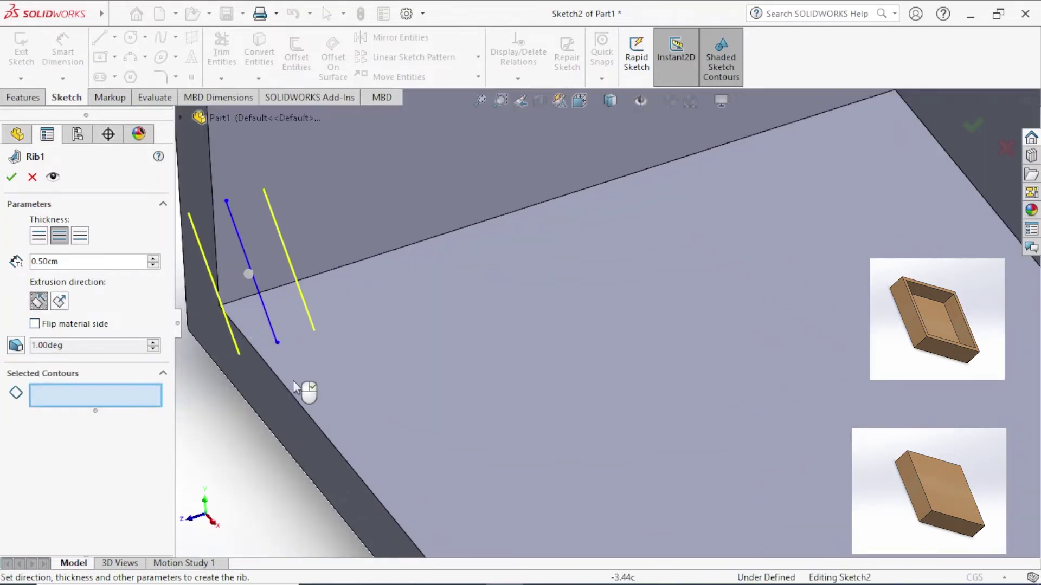
{"action": "scroll", "coordinate": [301, 388], "scroll_direction": "up", "scroll_amount": 3}
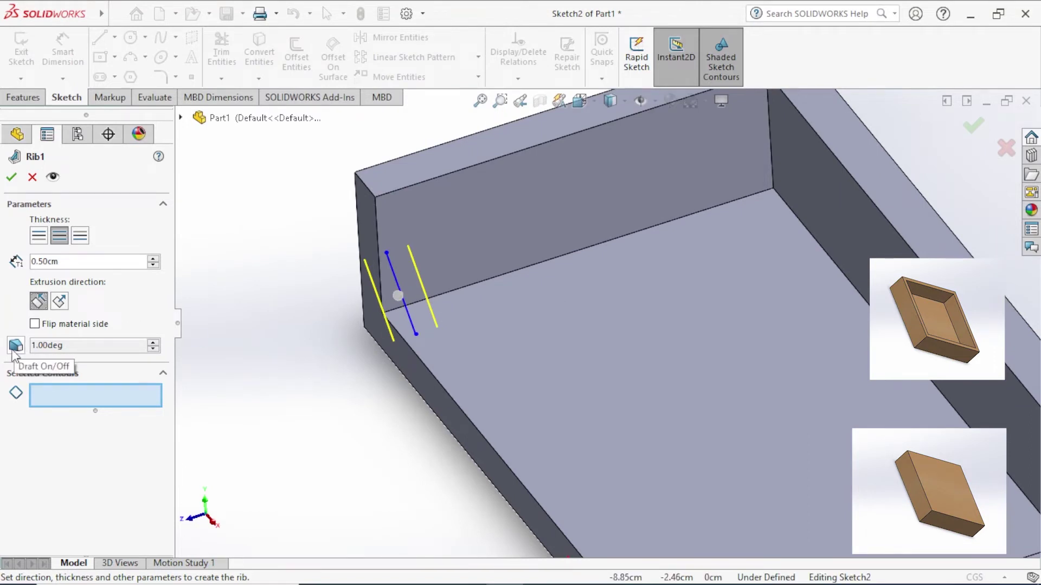
{"action": "mouse_move", "coordinate": [360, 457]}
{"action": "middle_mouse_down"}
{"action": "mouse_move", "coordinate": [398, 433]}
{"action": "mouse_move", "coordinate": [320, 371]}
{"action": "middle_mouse_up"}
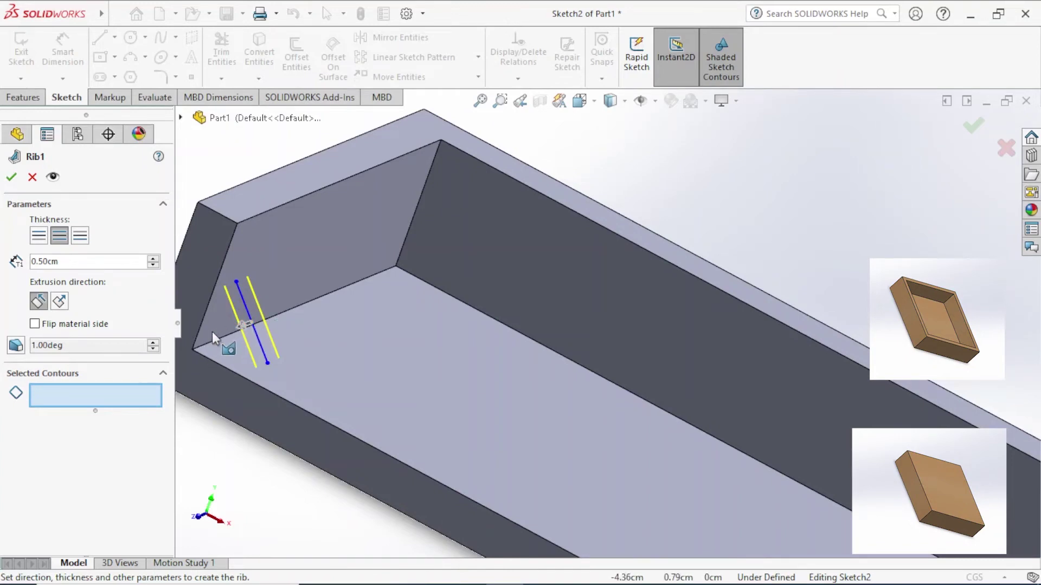
- Turn on a 3° outward draft at the sketch plane for the rib, apply it, and inspect the tapered side
{"action": "left_click", "coordinate": [17, 345]}
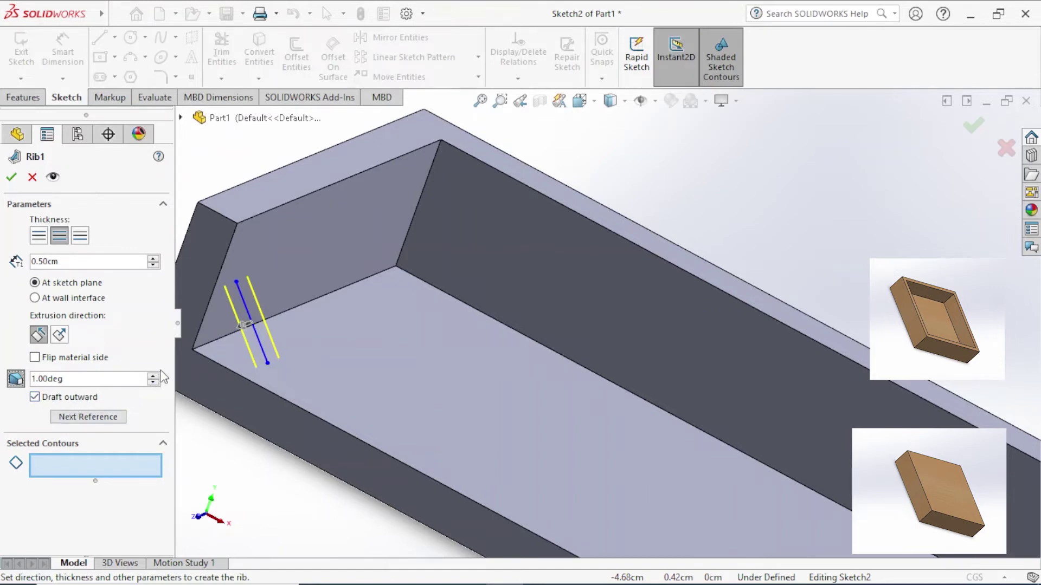
{"action": "left_click", "coordinate": [9, 179]}
{"action": "middle_click_drag", "start_coordinate": [280, 340], "coordinate": [498, 496]}
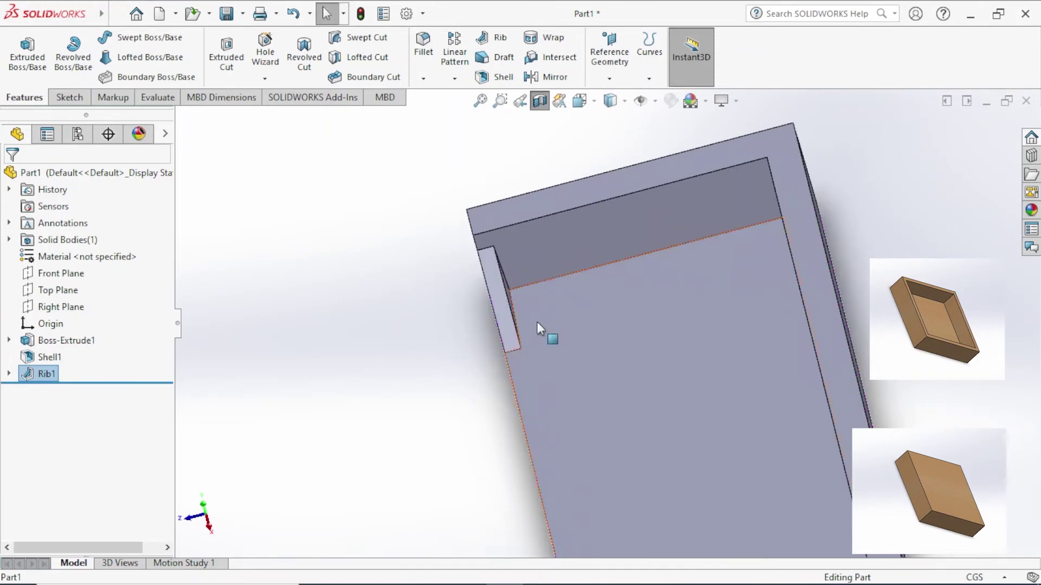
{"action": "scroll", "coordinate": [521, 347], "scroll_direction": "up", "scroll_amount": 3}
{"action": "scroll", "coordinate": [623, 325], "scroll_direction": "down", "scroll_amount": 6}
{"action": "scroll", "coordinate": [599, 326], "scroll_direction": "down", "scroll_amount": 1}
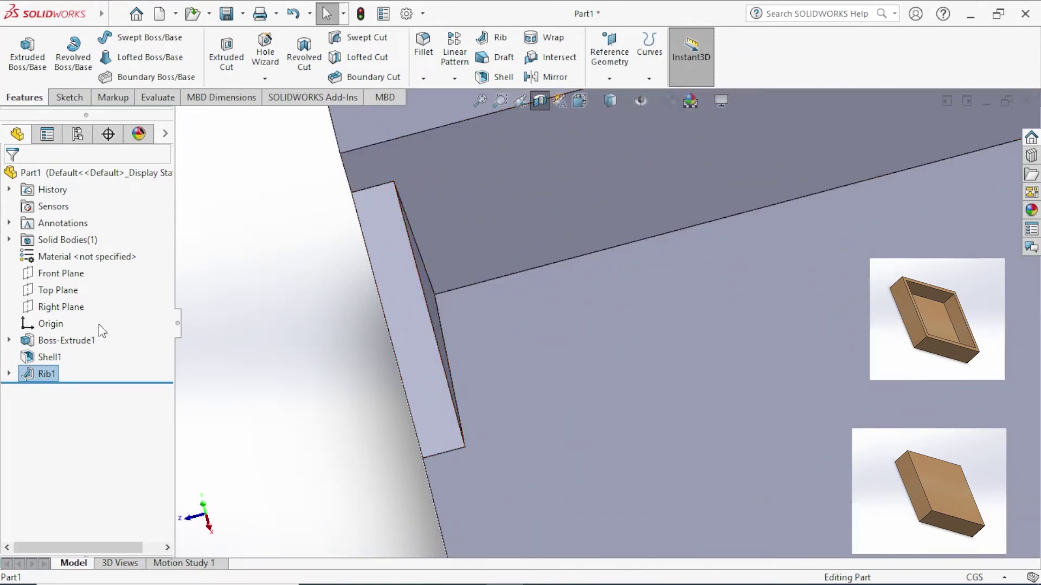
- Increase the rib's draft angle to 8° and inspect the stronger taper from several angles
{"action": "right_click", "coordinate": [43, 374]}
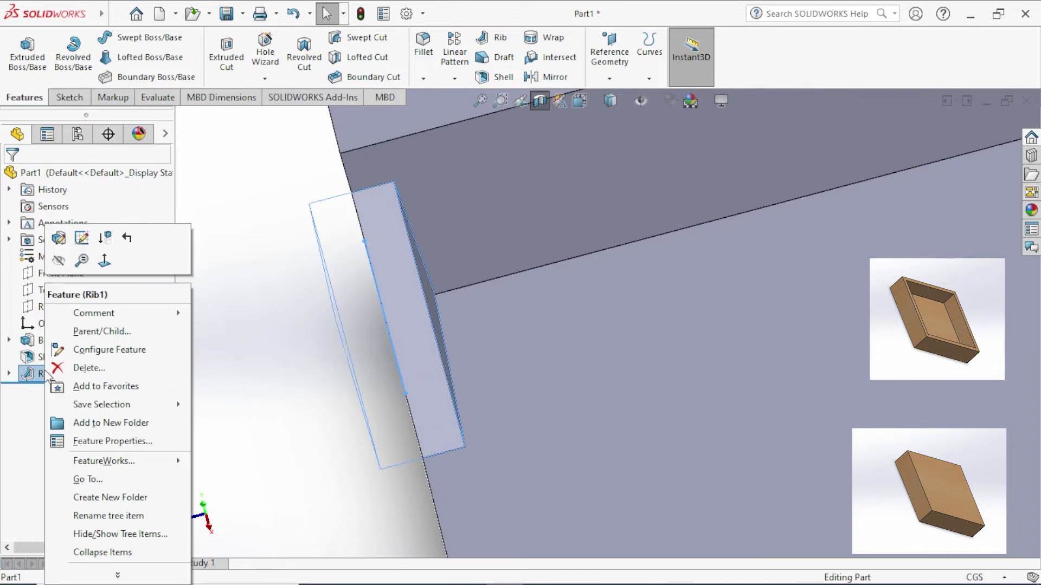
{"action": "left_click", "coordinate": [58, 237]}
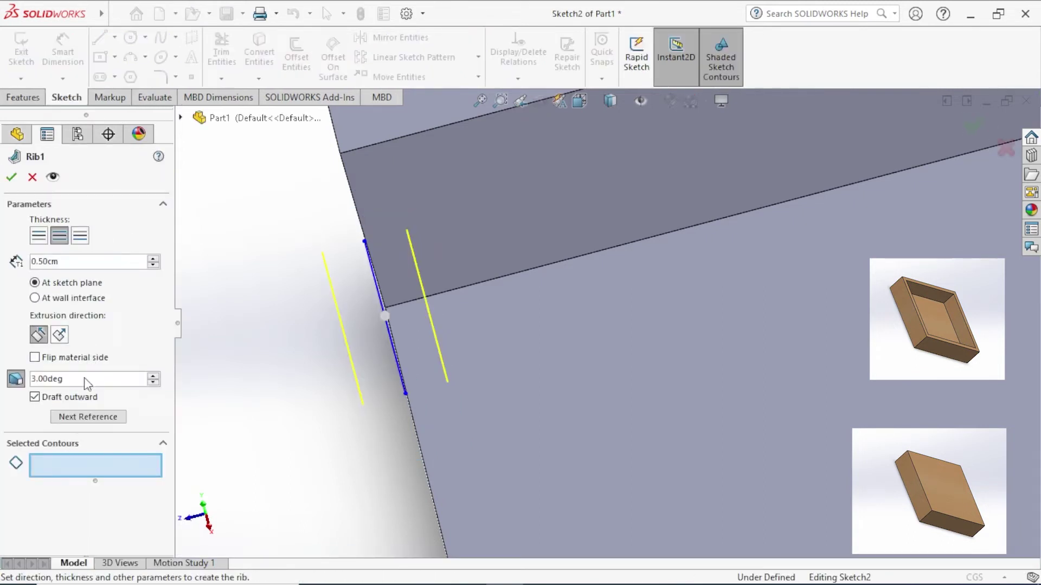
{"action": "left_click", "coordinate": [154, 376]}
{"action": "left_click", "coordinate": [152, 377]}
{"action": "left_click", "coordinate": [11, 177]}
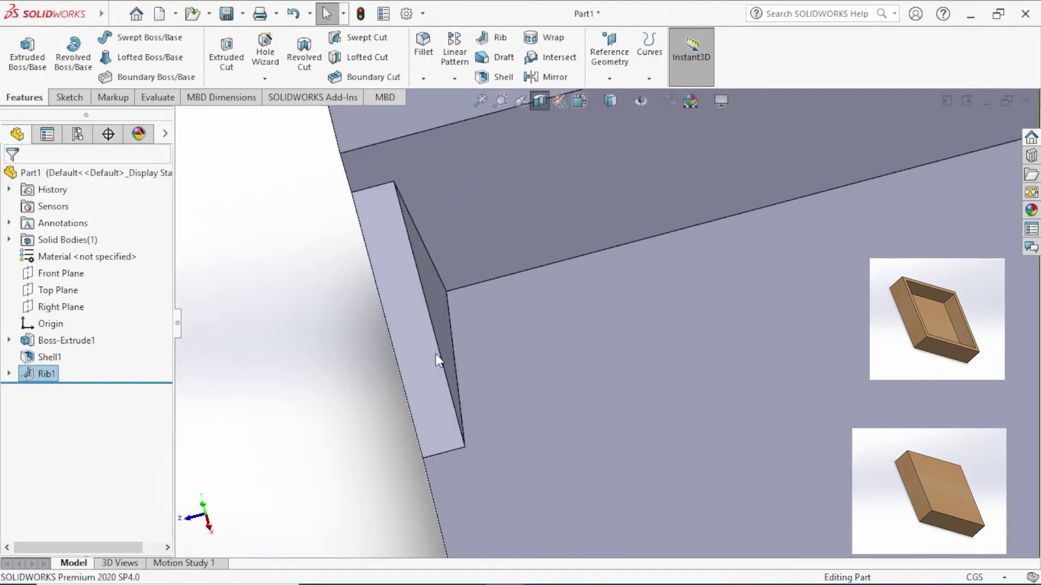
{"action": "scroll", "coordinate": [380, 383], "scroll_direction": "up", "scroll_amount": 4}
{"action": "middle_click", "coordinate": [520, 404]}
{"action": "middle_click_drag", "start_coordinate": [488, 401], "coordinate": [488, 399]}
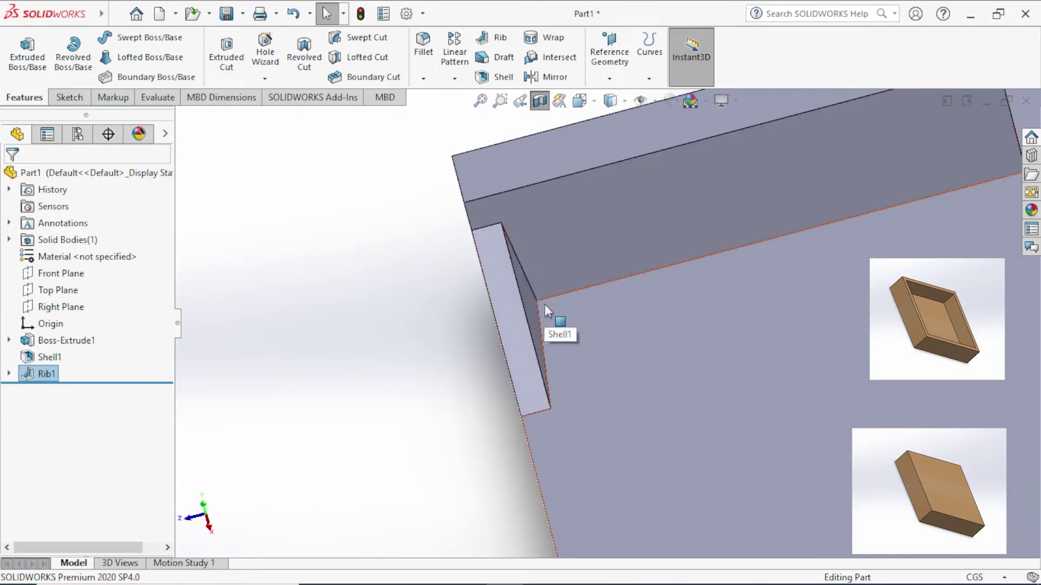
{"action": "middle_click_drag", "start_coordinate": [332, 390], "coordinate": [364, 388]}
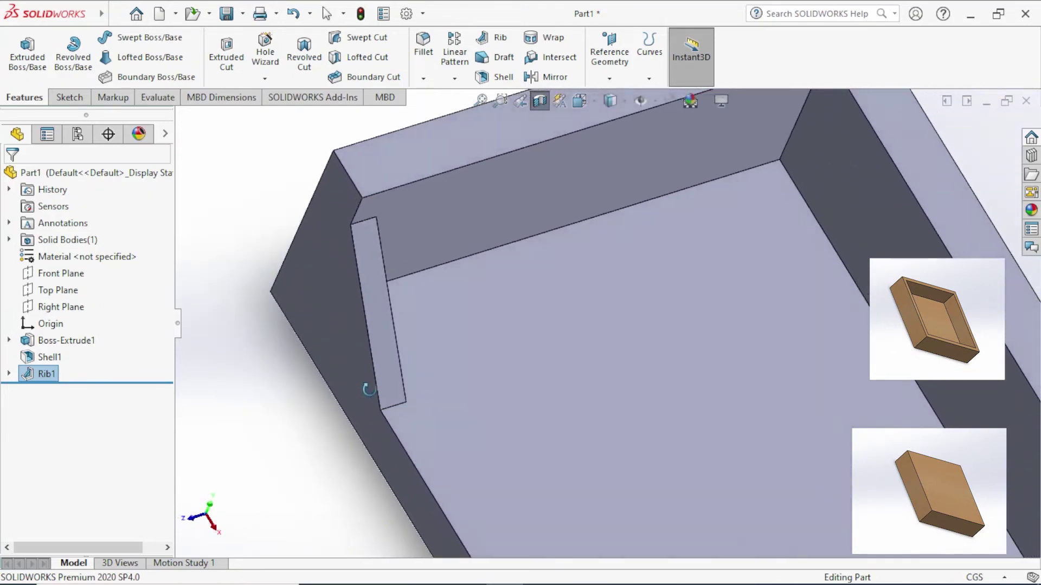
- Edit the rib to turn off the outward draft, keeping the 8° angle, and apply the change
{"action": "right_click", "coordinate": [45, 374]}
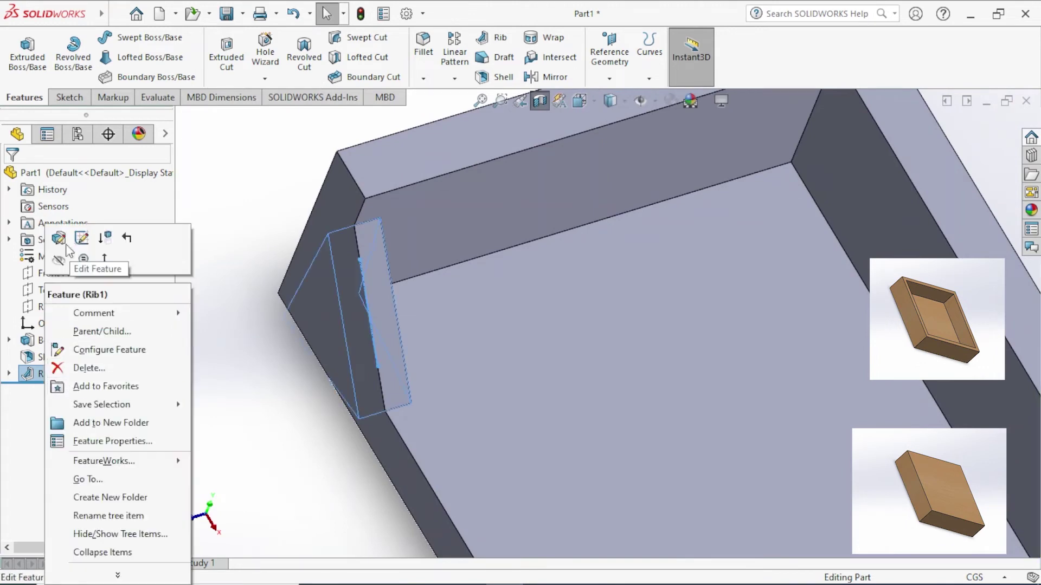
{"action": "left_click", "coordinate": [59, 239]}
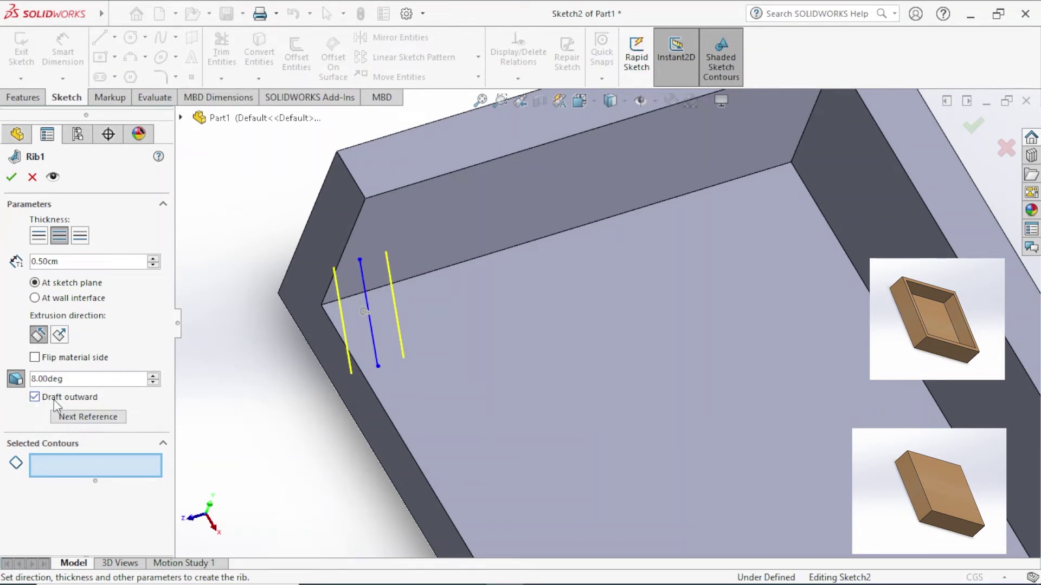
{"action": "middle_click_drag", "start_coordinate": [276, 409], "coordinate": [229, 414]}
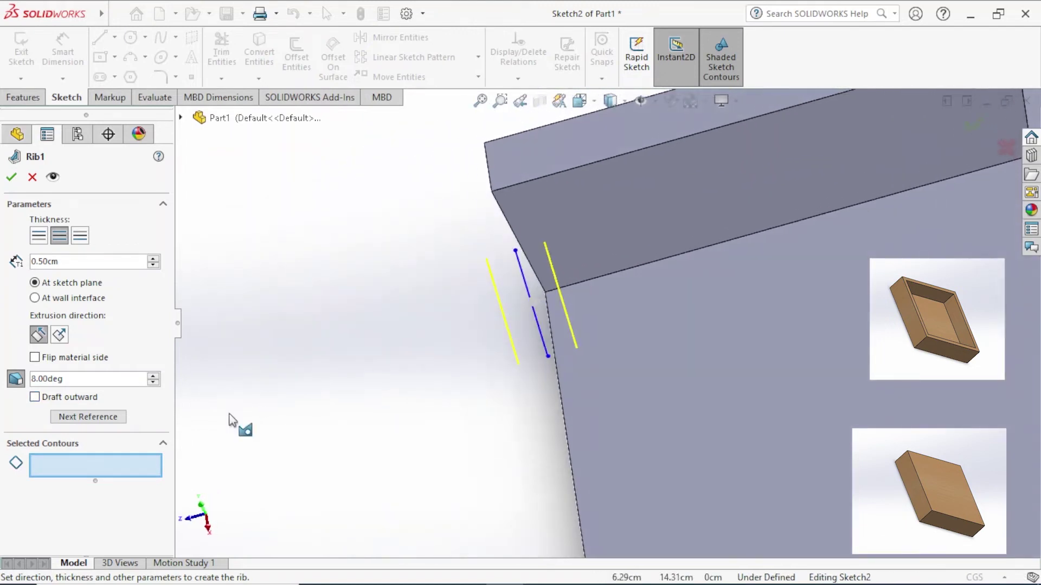
{"action": "left_click", "coordinate": [13, 178]}
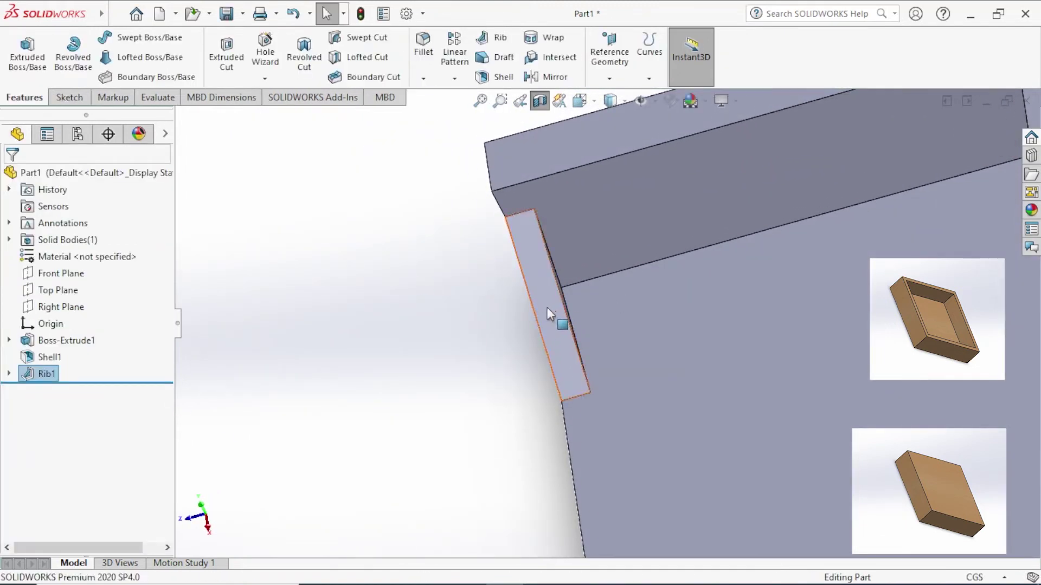
- Examine the rib's tapered sides with the outward draft turned off, up close and from several angles
{"action": "middle_click_drag", "start_coordinate": [485, 383], "coordinate": [465, 285]}
{"action": "middle_click_drag", "start_coordinate": [483, 407], "coordinate": [381, 390]}
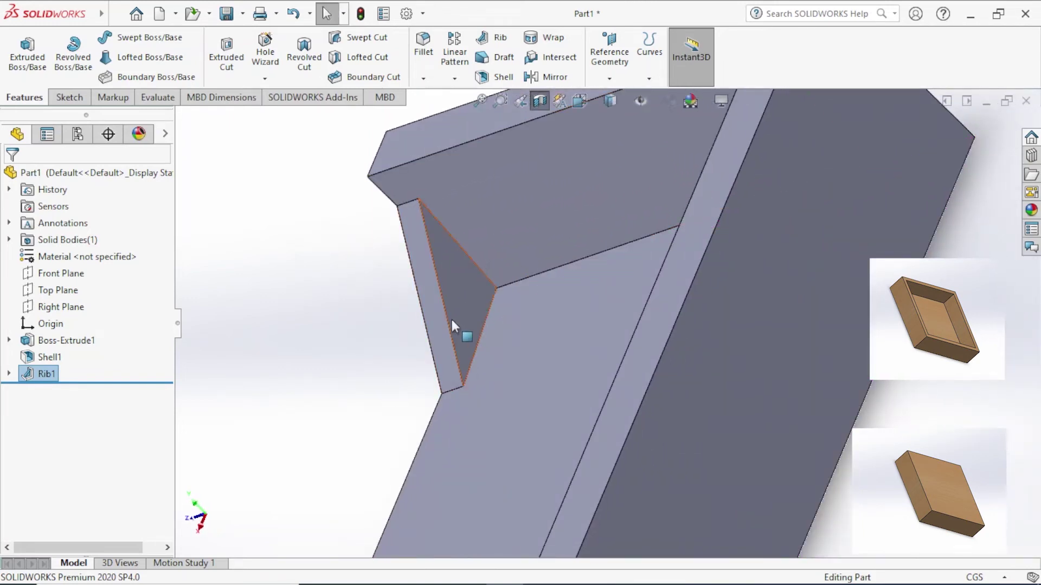
{"action": "mouse_move", "coordinate": [451, 336]}
{"action": "middle_mouse_down"}
{"action": "mouse_move", "coordinate": [369, 371]}
{"action": "mouse_move", "coordinate": [458, 344]}
{"action": "mouse_move", "coordinate": [455, 353]}
{"action": "mouse_move", "coordinate": [490, 369]}
{"action": "mouse_move", "coordinate": [481, 374]}
{"action": "mouse_move", "coordinate": [457, 352]}
{"action": "middle_mouse_up"}
{"action": "scroll", "coordinate": [434, 292], "scroll_direction": "down", "scroll_amount": 2}
{"action": "scroll", "coordinate": [304, 117], "scroll_direction": "up", "scroll_amount": 1}
{"action": "scroll", "coordinate": [304, 116], "scroll_direction": "up", "scroll_amount": 1}
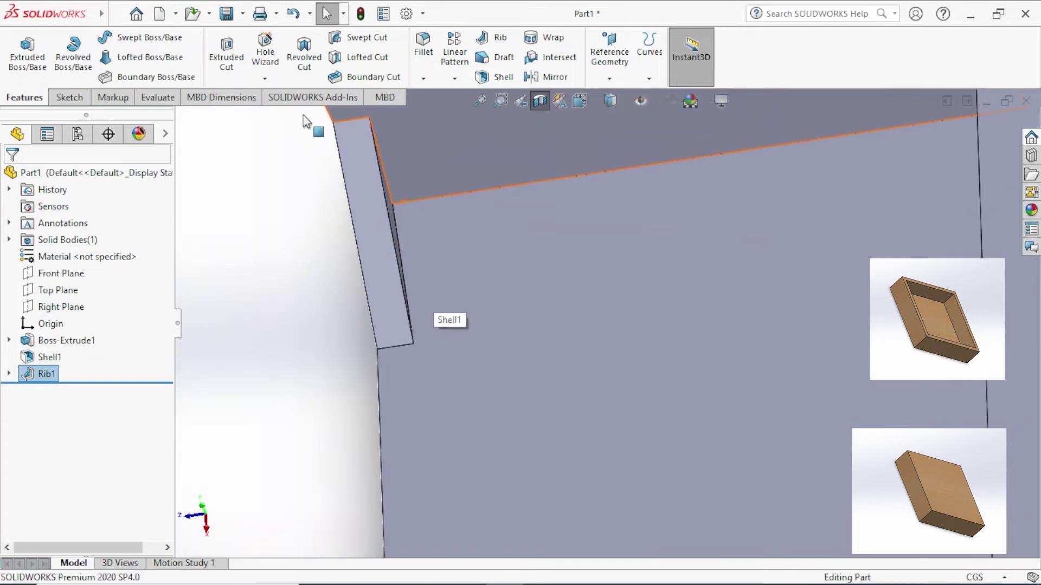
{"action": "scroll", "coordinate": [326, 298], "scroll_direction": "down", "scroll_amount": 4}
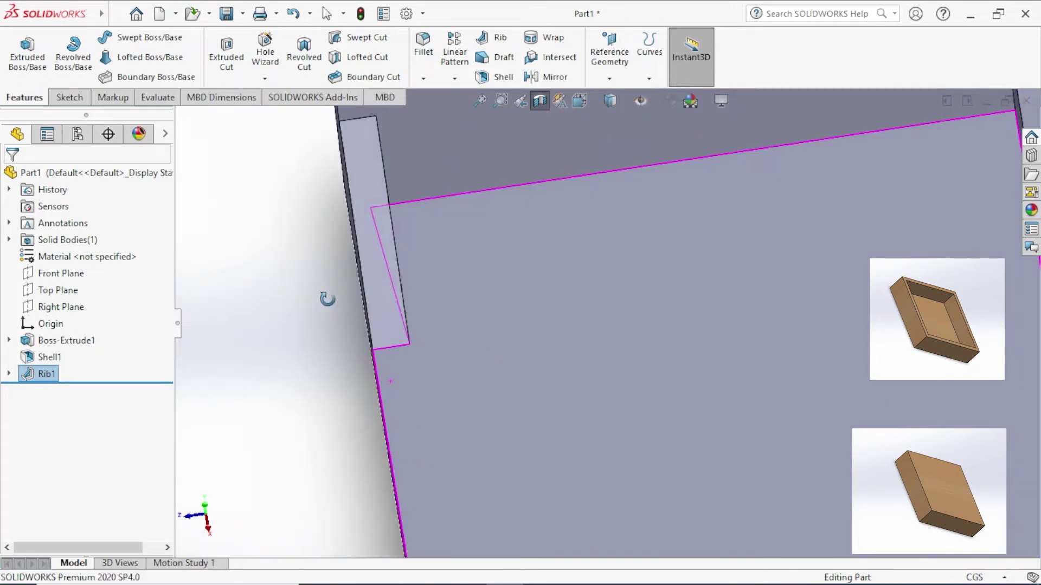
{"action": "scroll", "coordinate": [544, 226], "scroll_direction": "down", "scroll_amount": 3}
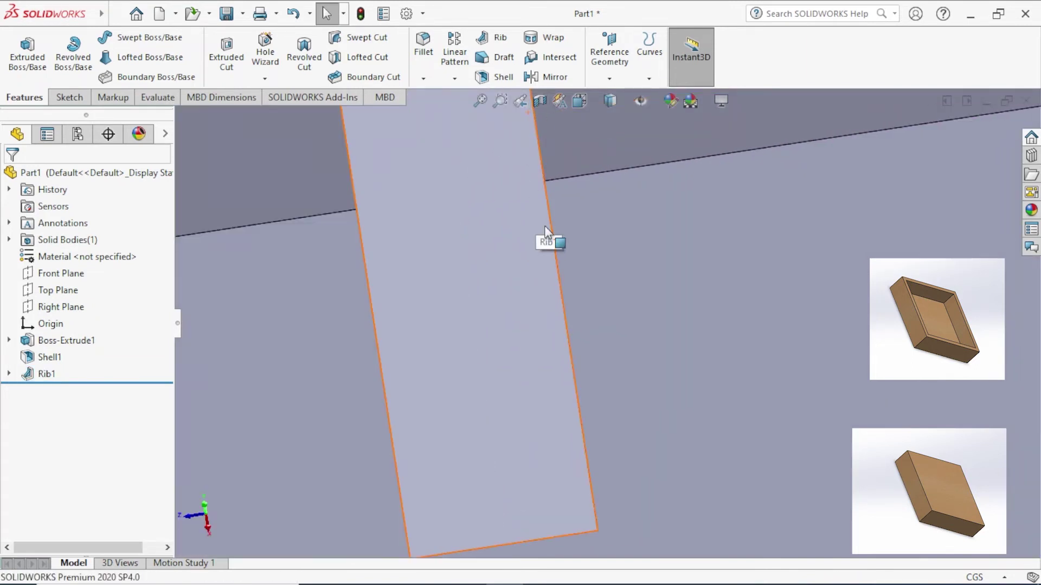
{"action": "scroll", "coordinate": [545, 225], "scroll_direction": "up", "scroll_amount": 5}
{"action": "scroll", "coordinate": [621, 326], "scroll_direction": "up", "scroll_amount": 3}
{"action": "middle_click_drag", "start_coordinate": [635, 394], "coordinate": [586, 317]}
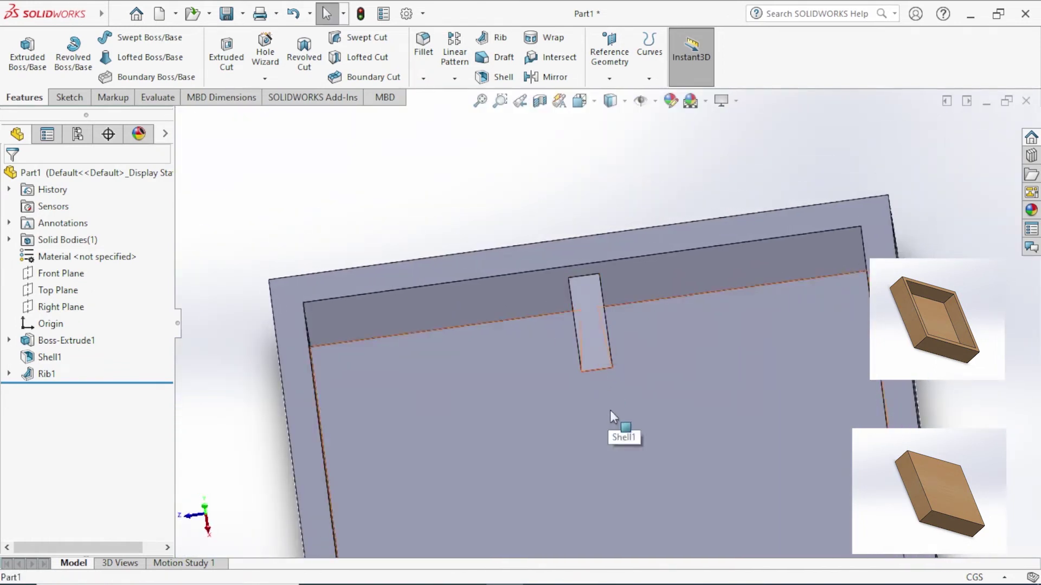
- Edit the rib to turn off its draft entirely and apply the change
{"action": "left_click", "coordinate": [50, 379]}
{"action": "right_click", "coordinate": [50, 380]}
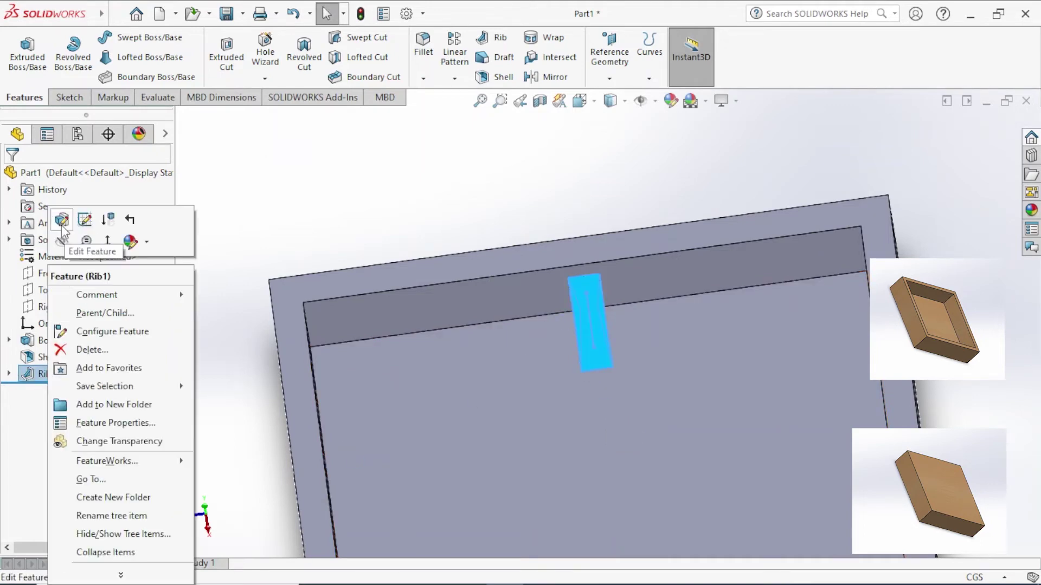
{"action": "left_click", "coordinate": [111, 241]}
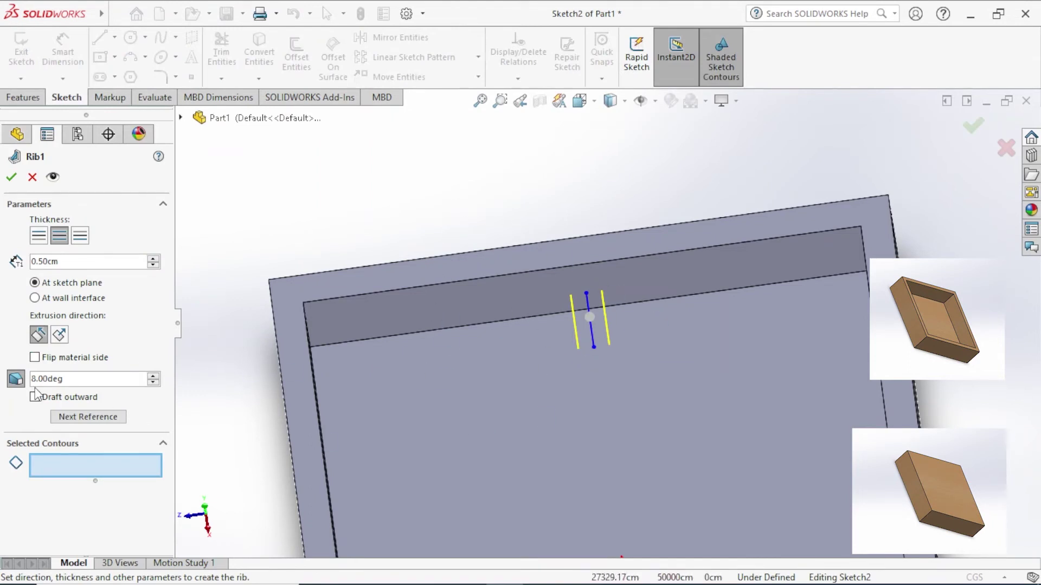
{"action": "double_click", "coordinate": [109, 380]}
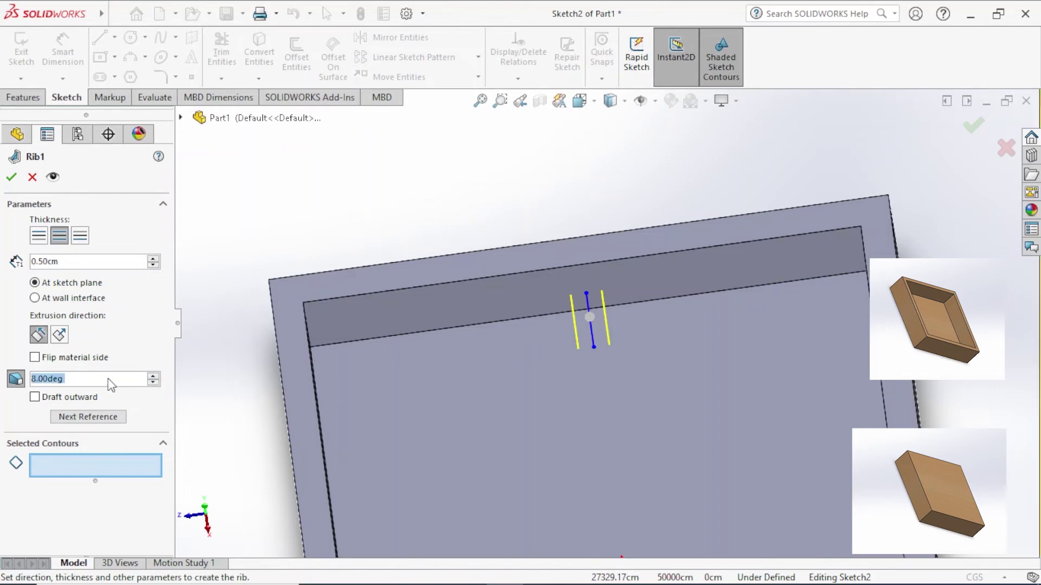
{"action": "left_click", "coordinate": [16, 383]}
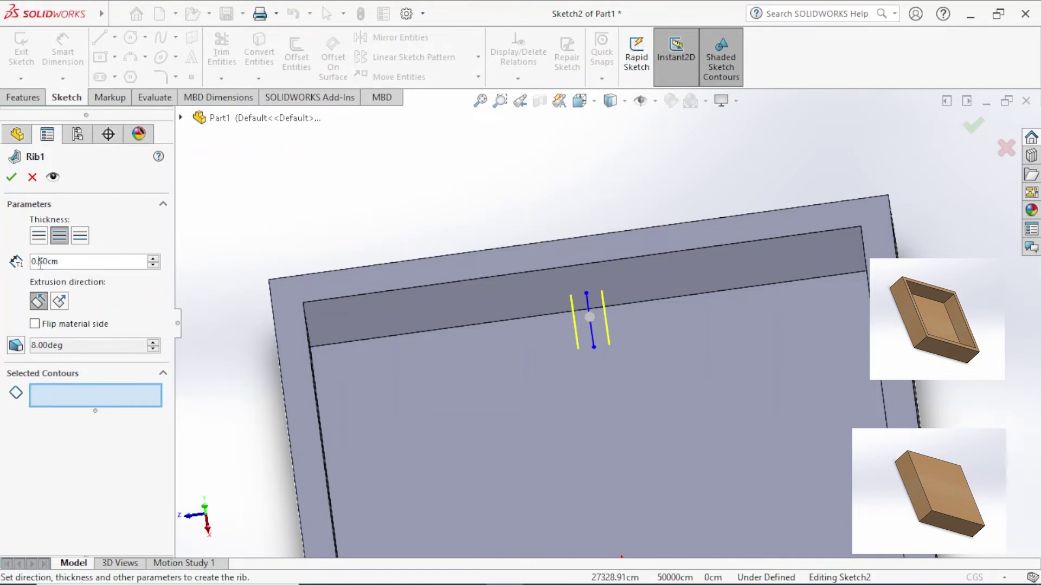
{"action": "left_click", "coordinate": [11, 176]}
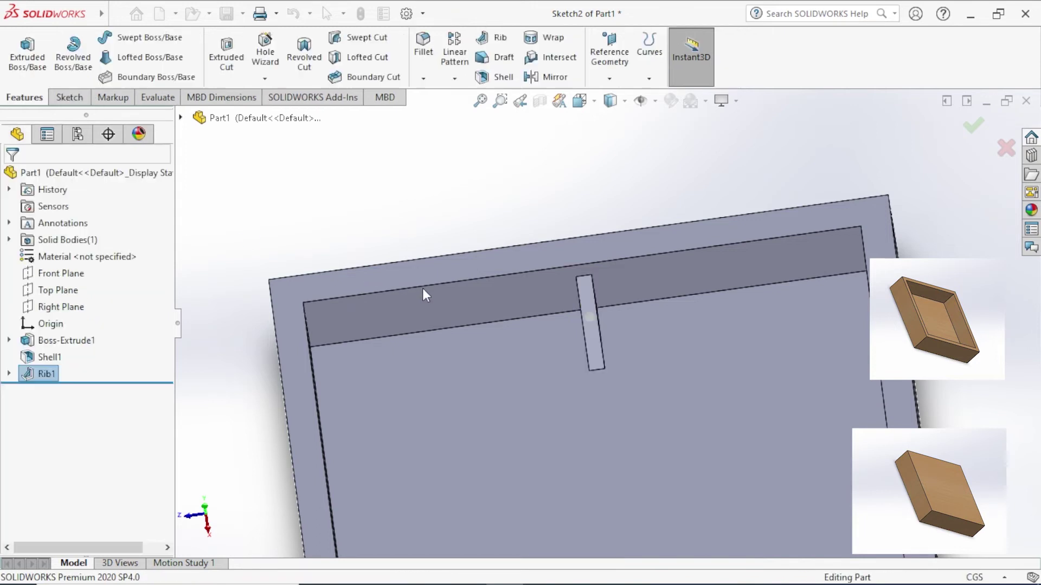
- Examine the undrafted rib up close and the whole box from several angles
{"action": "left_click", "coordinate": [492, 202]}
{"action": "scroll", "coordinate": [732, 247], "scroll_direction": "down", "scroll_amount": 4}
{"action": "scroll", "coordinate": [756, 254], "scroll_direction": "up", "scroll_amount": 5}
{"action": "scroll", "coordinate": [626, 467], "scroll_direction": "up", "scroll_amount": 5}
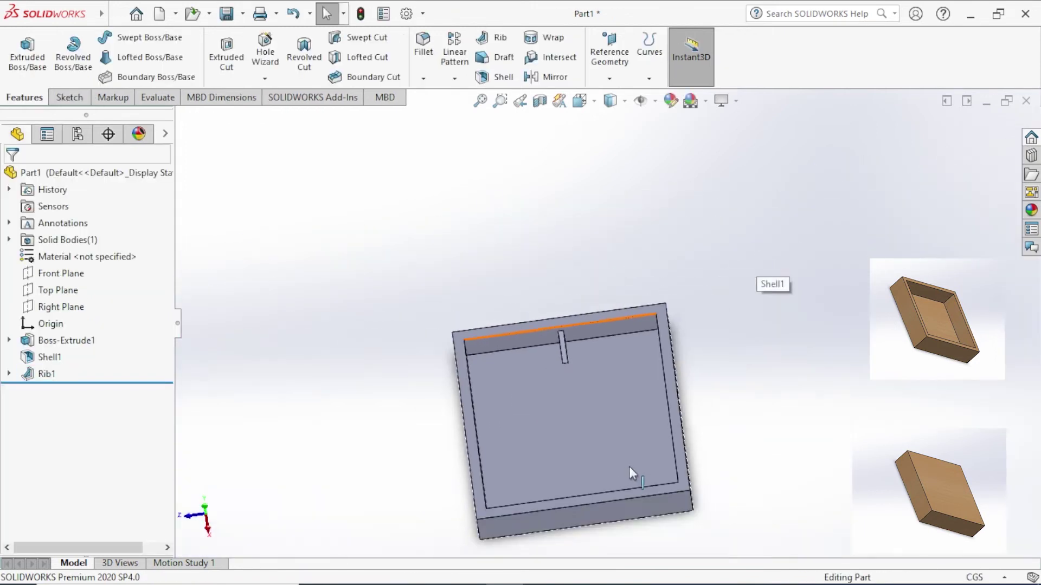
{"action": "mouse_move", "coordinate": [788, 445]}
{"action": "middle_mouse_down"}
{"action": "mouse_move", "coordinate": [879, 401]}
{"action": "mouse_move", "coordinate": [800, 442]}
{"action": "mouse_move", "coordinate": [790, 433]}
{"action": "middle_mouse_up"}
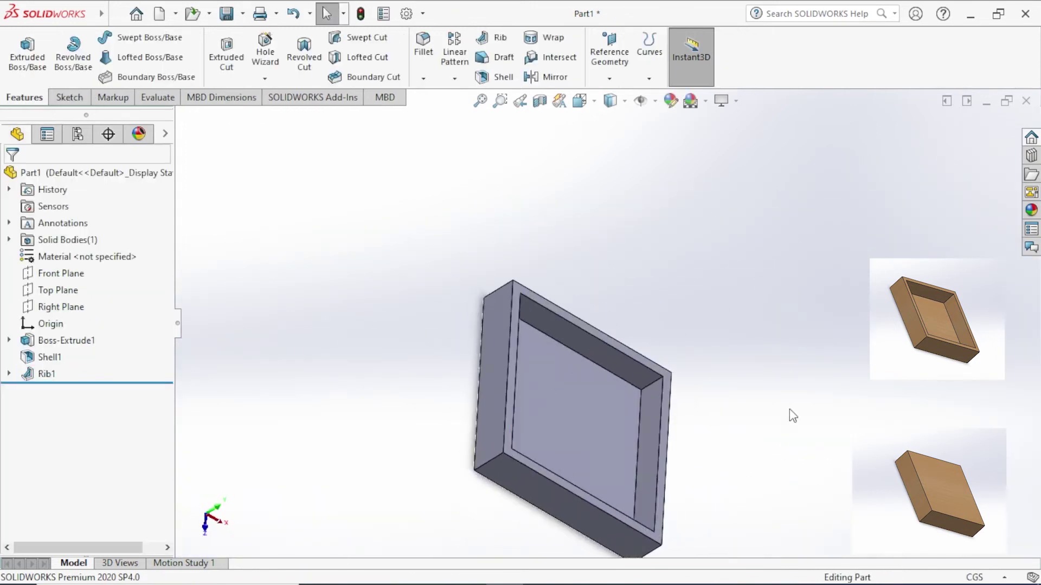
{"action": "middle_click_drag", "start_coordinate": [850, 399], "coordinate": [621, 467]}
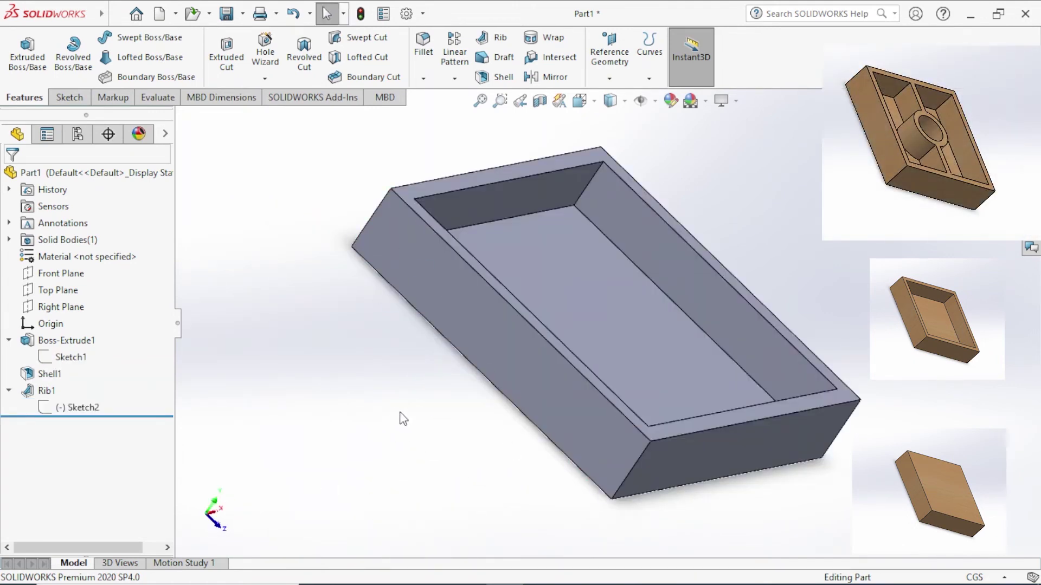
{"action": "middle_click_drag", "start_coordinate": [781, 477], "coordinate": [619, 357]}
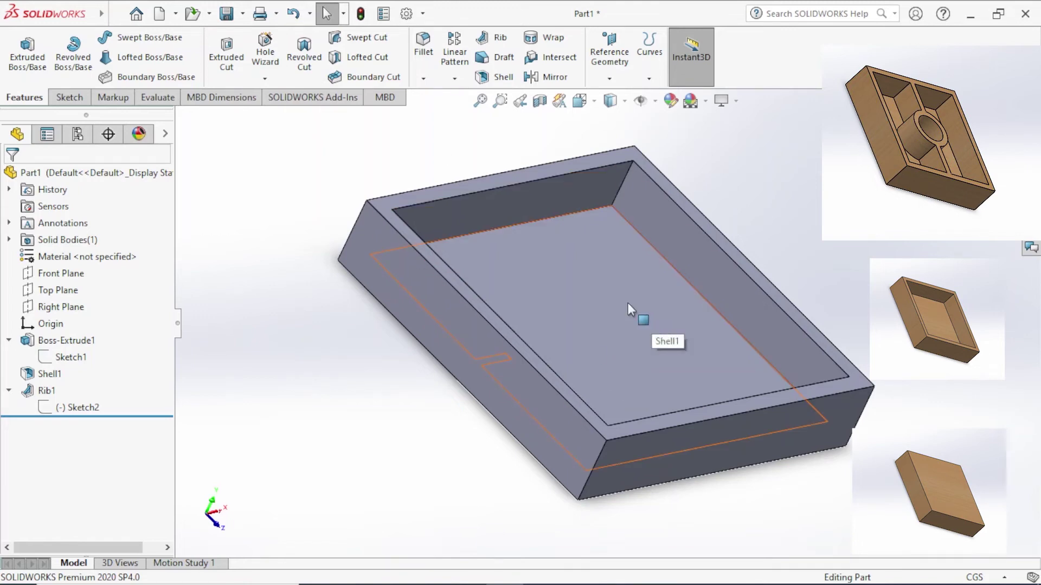
{"action": "middle_click_drag", "start_coordinate": [866, 262], "coordinate": [564, 254]}
- Start a new sketch on the top rim face of the box
{"action": "left_click", "coordinate": [593, 306]}
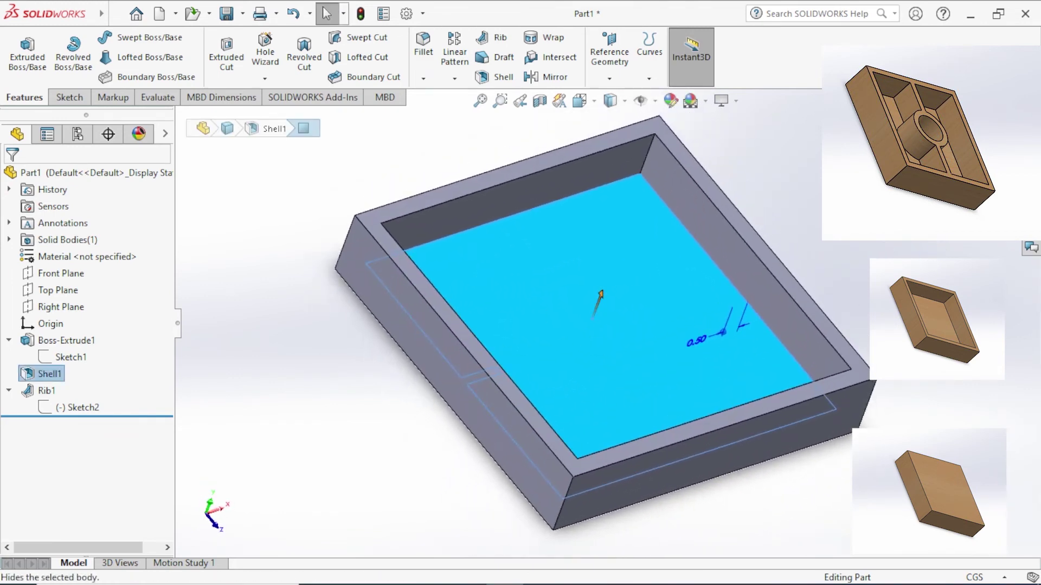
{"action": "left_click", "coordinate": [816, 319]}
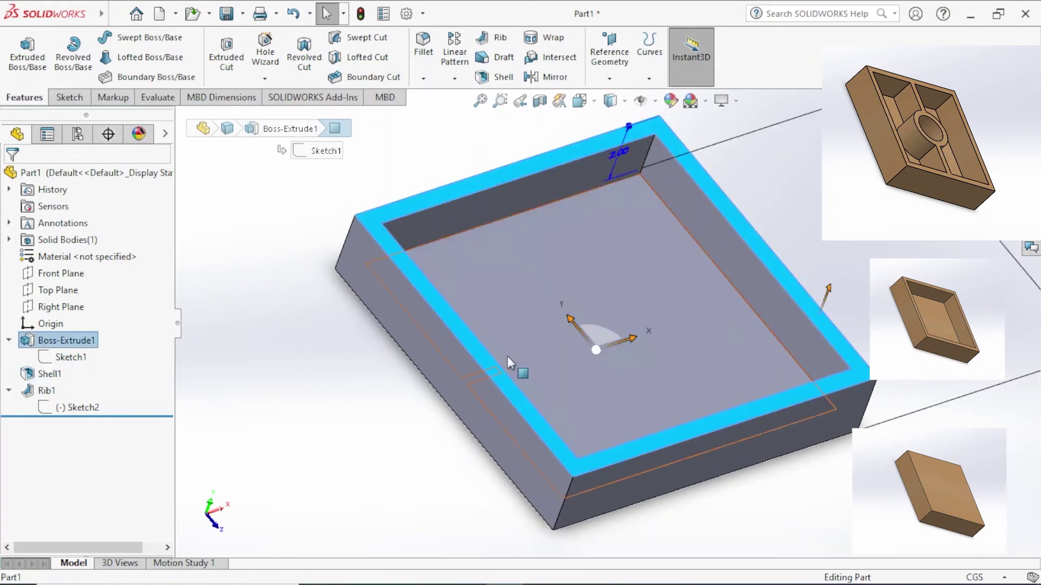
{"action": "scroll", "coordinate": [831, 509], "scroll_direction": "down", "scroll_amount": 3}
{"action": "mouse_move", "coordinate": [831, 510]}
{"action": "middle_mouse_down"}
{"action": "mouse_move", "coordinate": [650, 379]}
{"action": "mouse_move", "coordinate": [417, 187]}
{"action": "middle_mouse_up"}
{"action": "scroll", "coordinate": [604, 262], "scroll_direction": "up", "scroll_amount": 3}
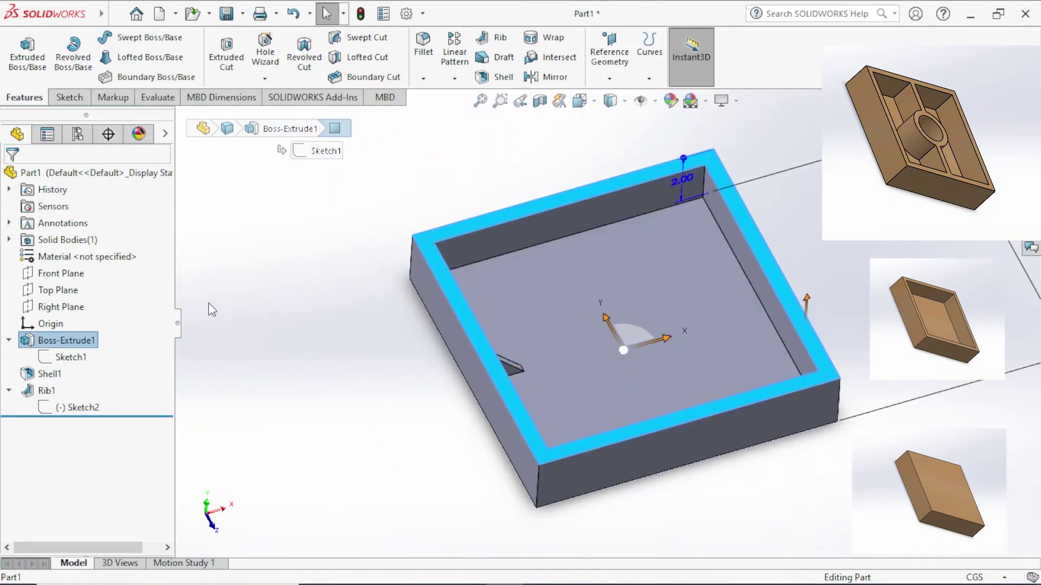
{"action": "middle_click_drag", "start_coordinate": [422, 434], "coordinate": [466, 359]}
{"action": "right_click", "coordinate": [470, 347]}
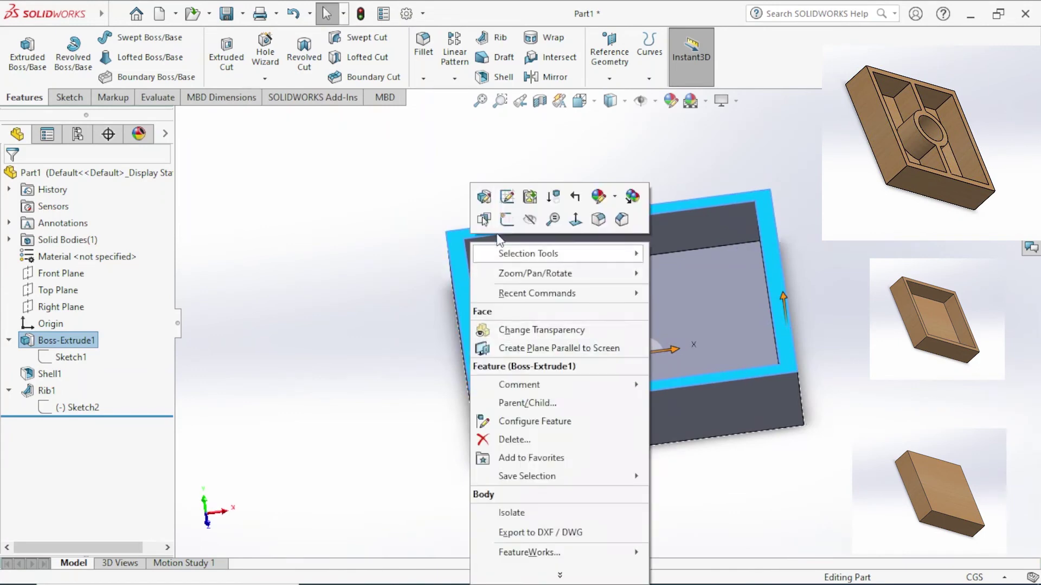
{"action": "key", "text": "Escape"}
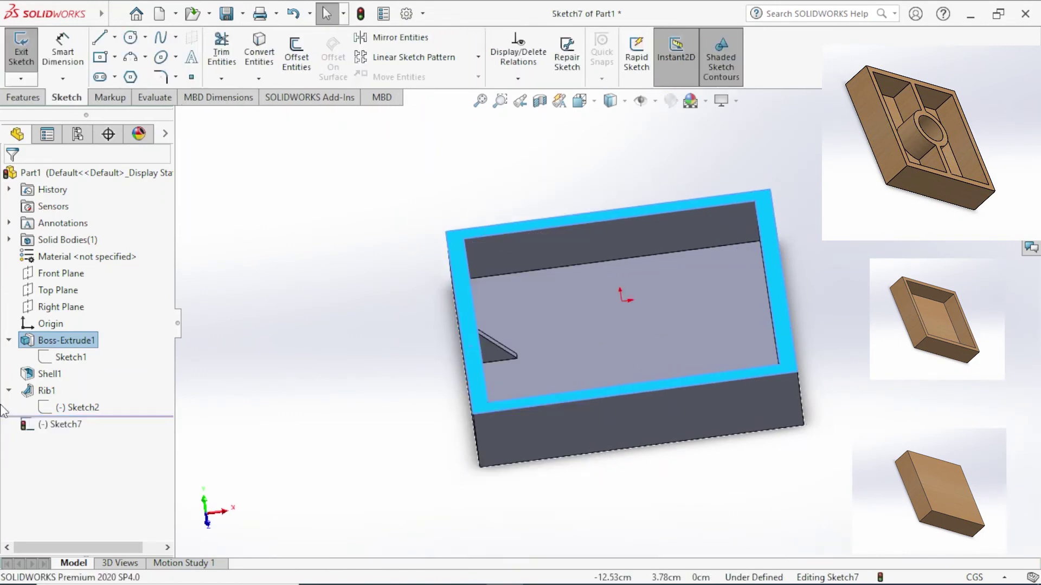
- Sketch a circle with a radius of about 1.56 cm centred on the origin, seen from the top view
{"action": "left_click", "coordinate": [52, 427]}
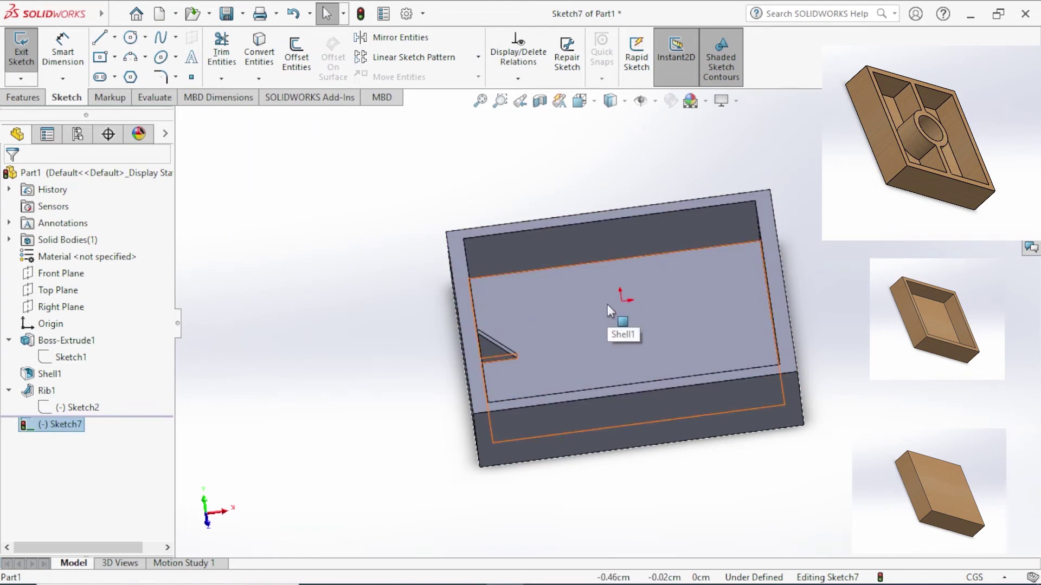
{"action": "key", "text": "space"}
{"action": "left_click", "coordinate": [479, 285]}
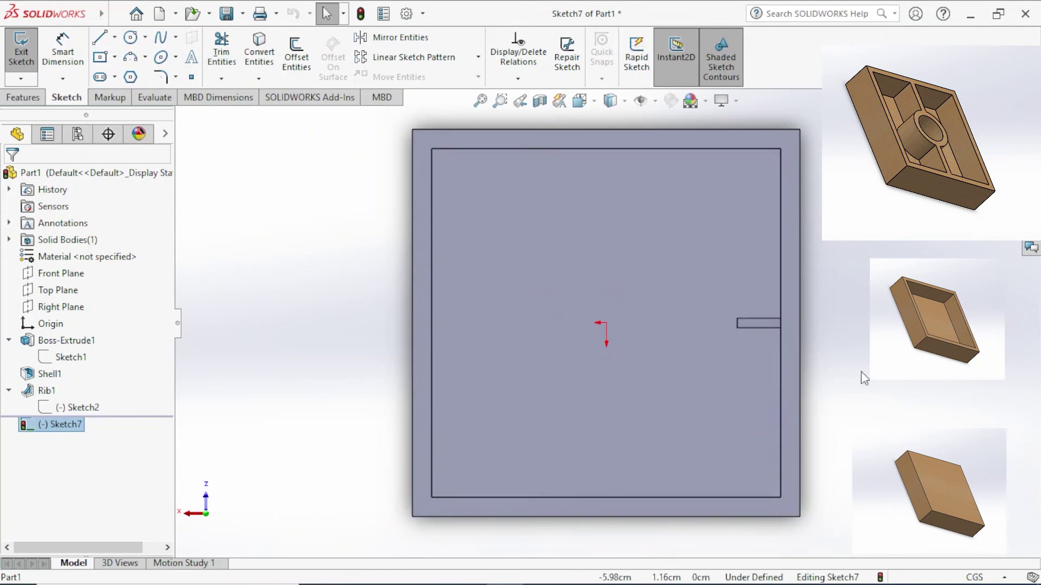
{"action": "key", "text": "ctrl+8"}
{"action": "key", "text": "space"}
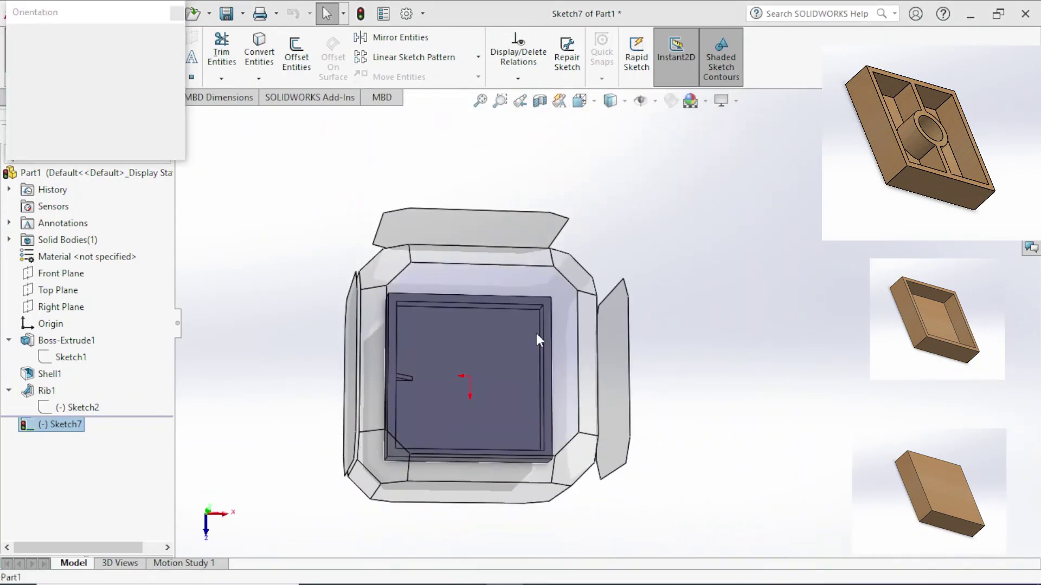
{"action": "left_click", "coordinate": [537, 334]}
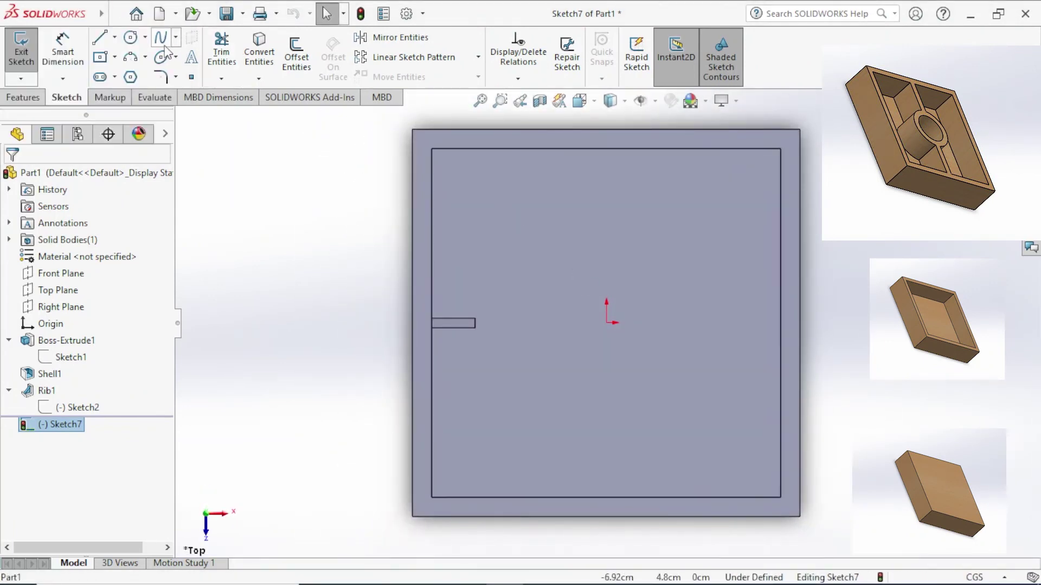
{"action": "left_click", "coordinate": [130, 37]}
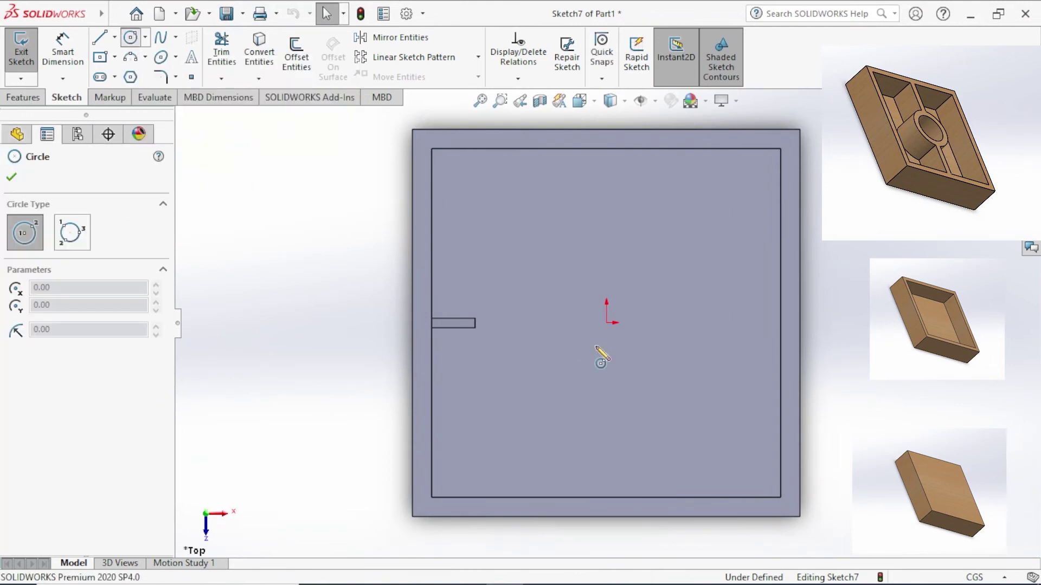
{"action": "left_click", "coordinate": [607, 323]}
{"action": "left_click", "coordinate": [651, 284]}
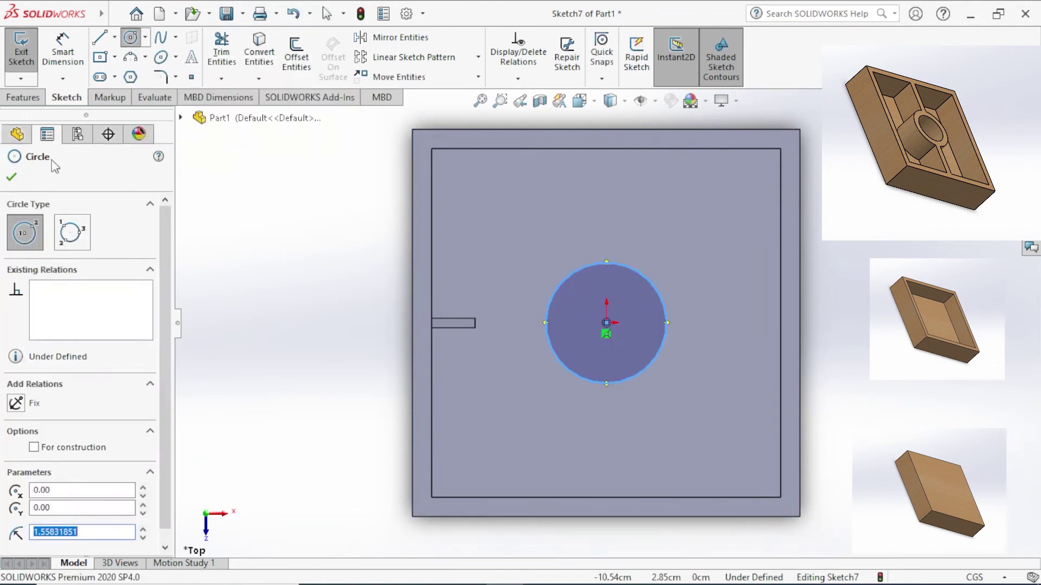
{"action": "left_click", "coordinate": [12, 178]}
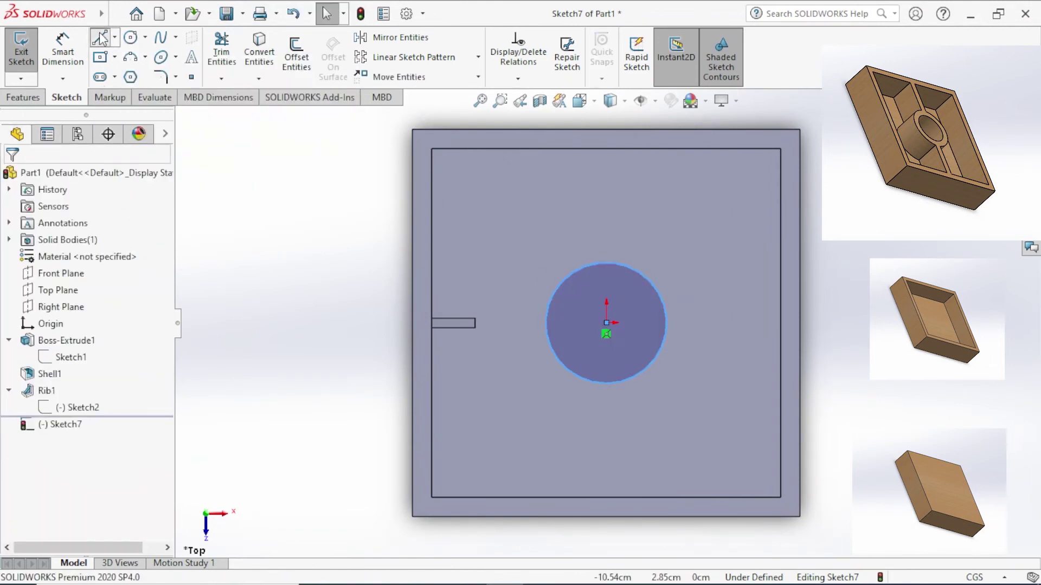
- Draw two vertical lines from the circle's upper and lower quadrant points to the inner edges of the opposite walls
{"action": "key", "text": "l"}
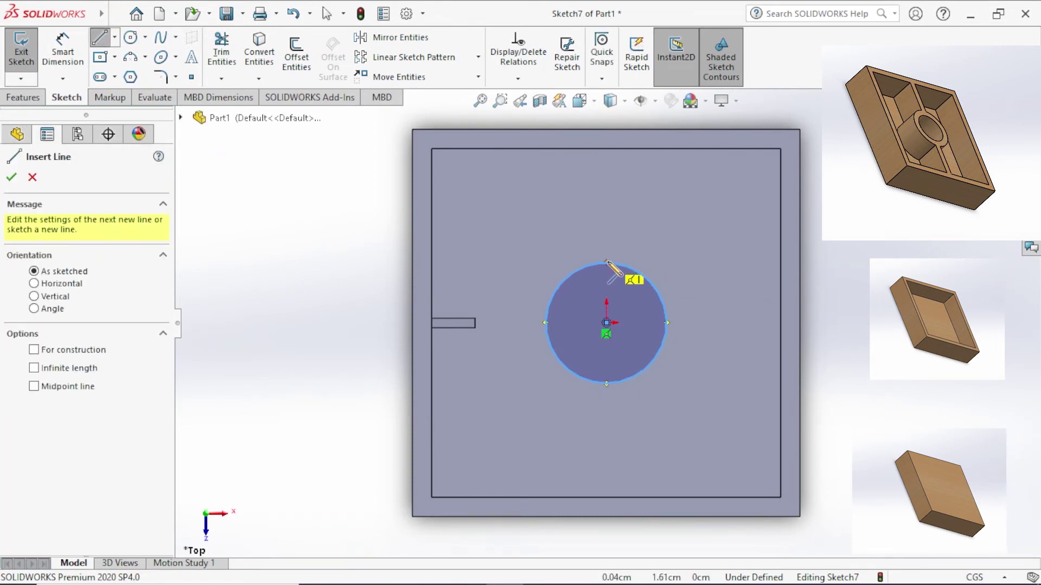
{"action": "left_click", "coordinate": [607, 262]}
{"action": "double_click", "coordinate": [606, 149]}
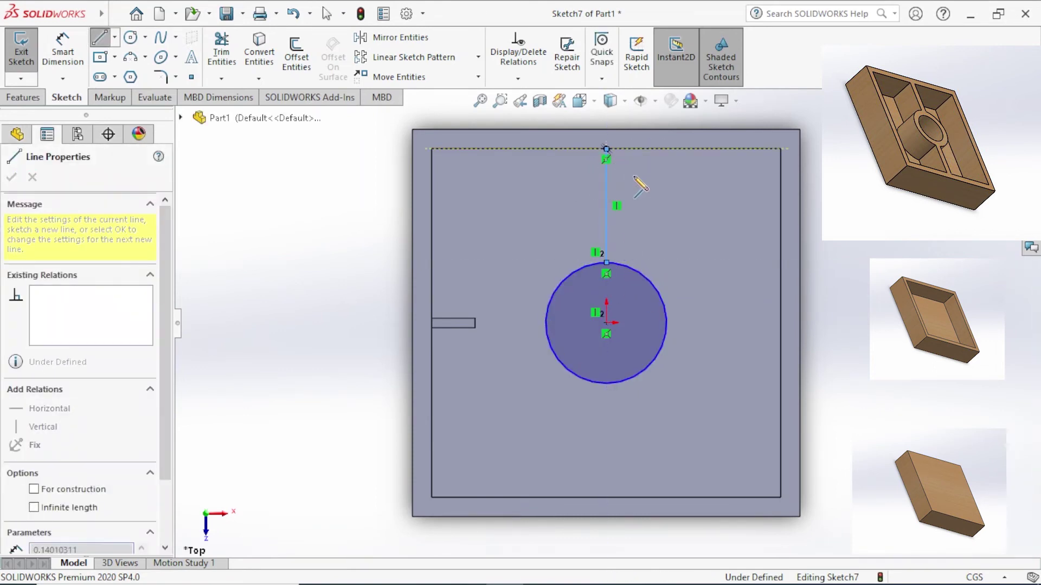
{"action": "left_click", "coordinate": [607, 383]}
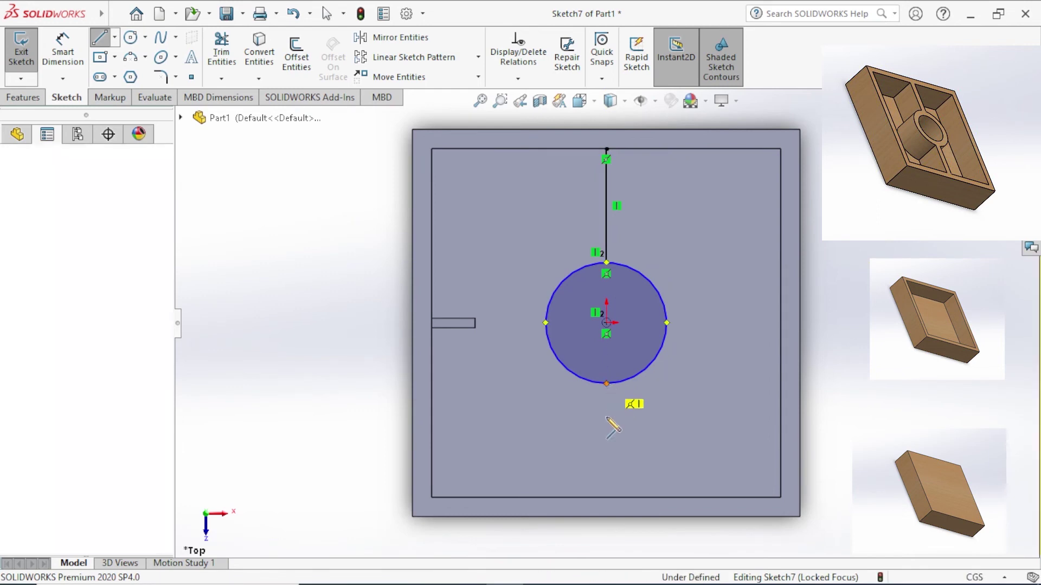
{"action": "left_click", "coordinate": [606, 497]}
{"action": "key", "text": "Escape"}
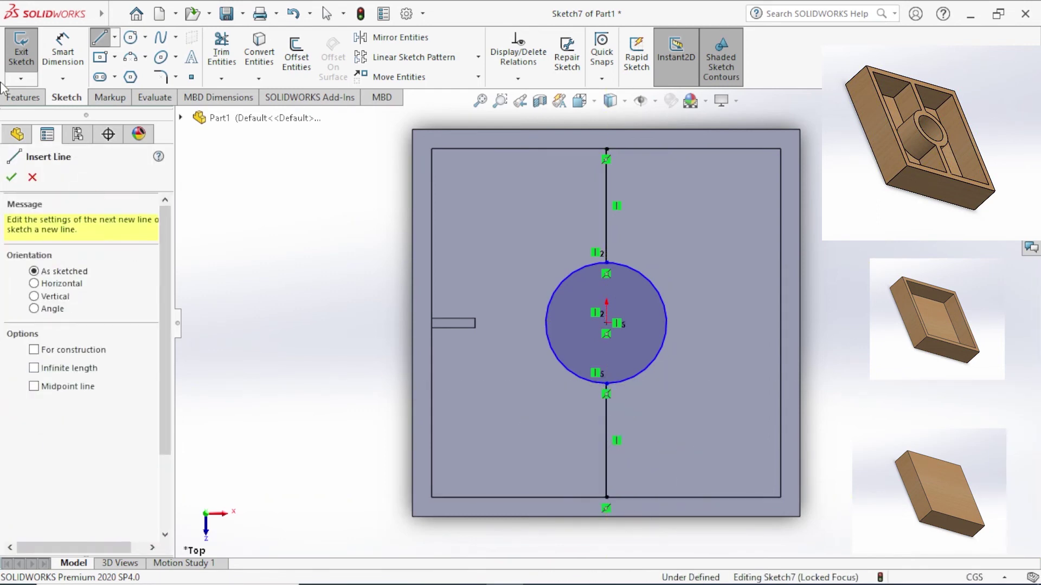
{"action": "left_click", "coordinate": [12, 175]}
- Dimension the circle's diameter as 2.5 cm and finish the sketch
{"action": "middle_click_drag", "start_coordinate": [974, 384], "coordinate": [955, 325]}
{"action": "left_click", "coordinate": [63, 51]}
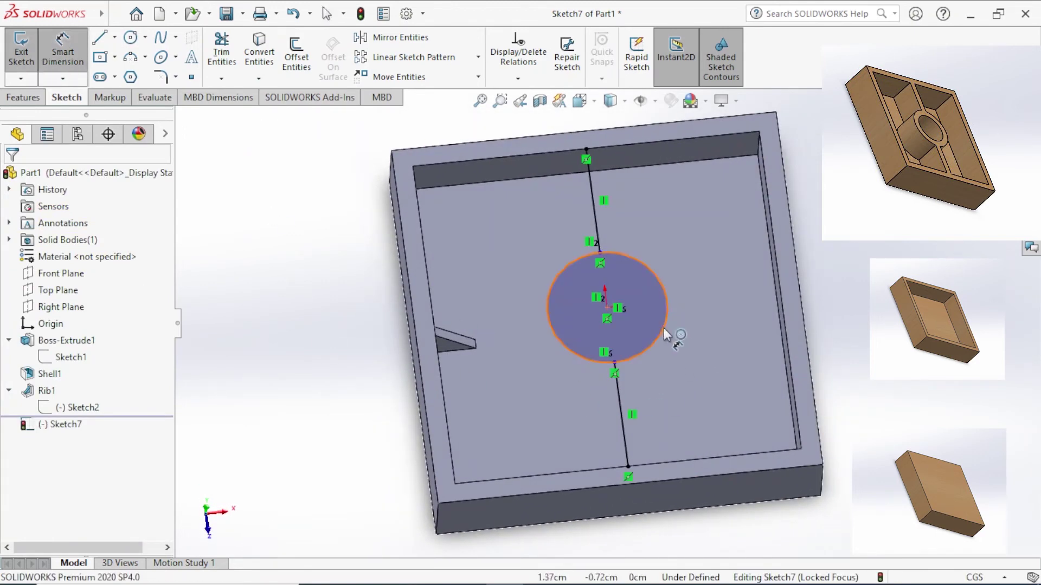
{"action": "left_click", "coordinate": [666, 304]}
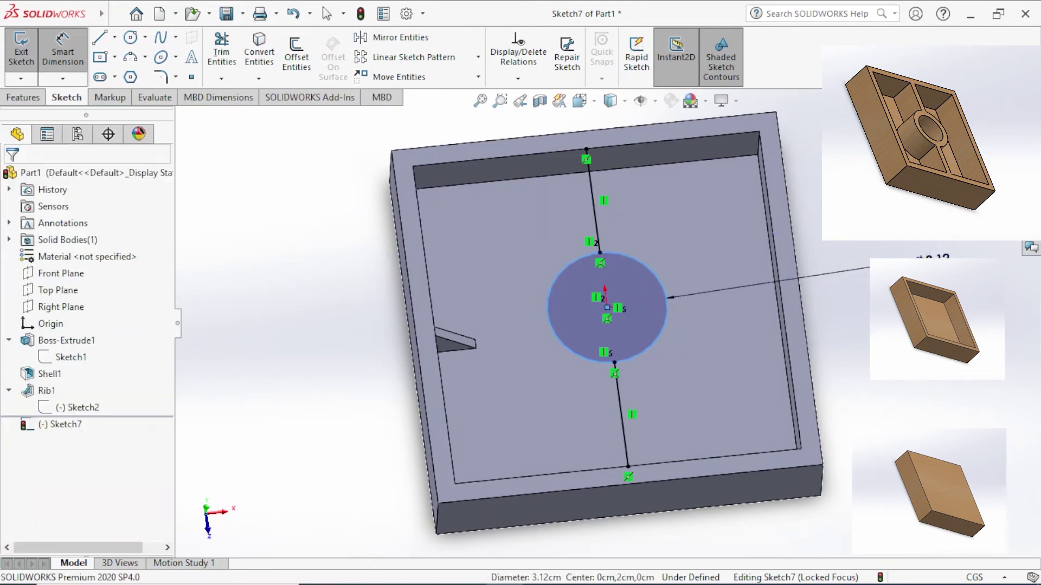
{"action": "left_click", "coordinate": [892, 252]}
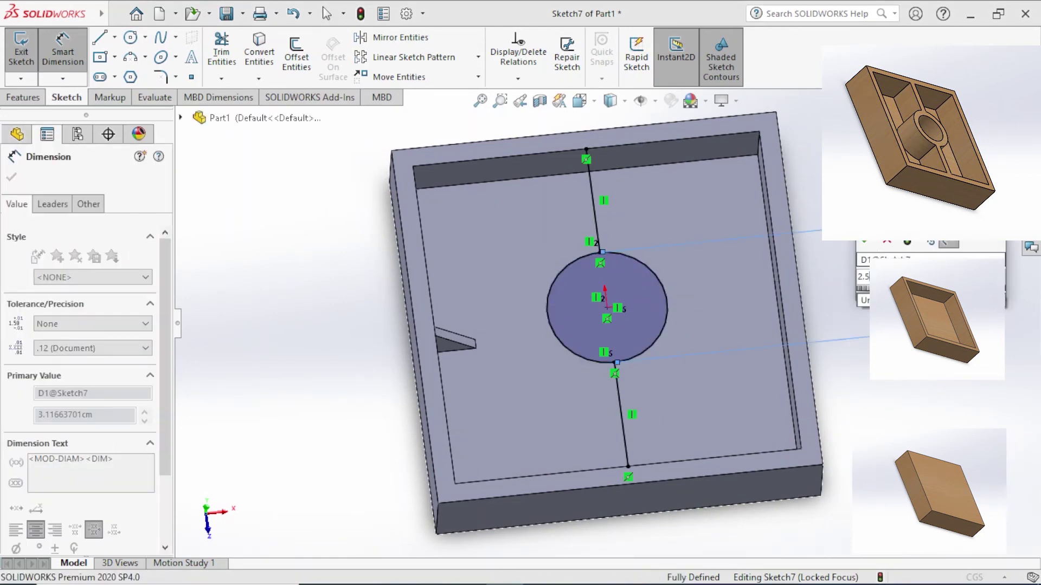
{"action": "key", "text": "Return"}
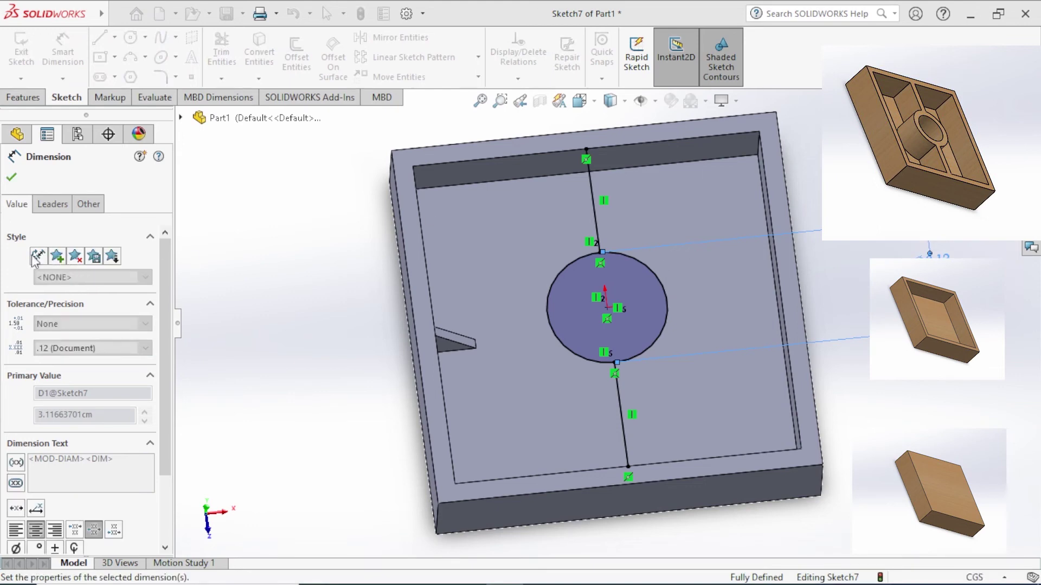
{"action": "left_click", "coordinate": [12, 177]}
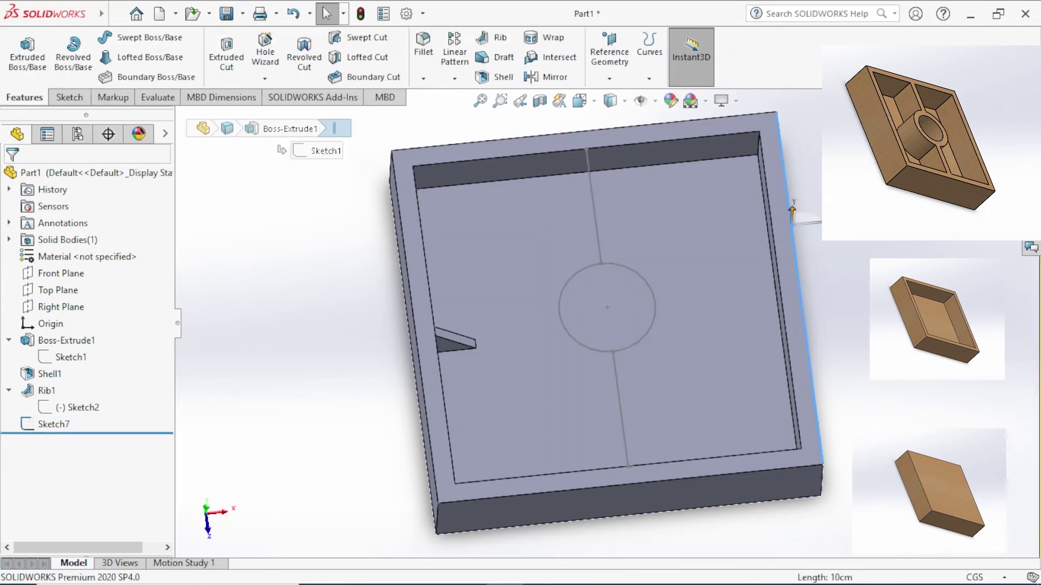
- Create a 0.25 cm thick rib from the central circle-and-lines sketch, thickened on both sides and extruded normal to the sketch
{"action": "left_click", "coordinate": [47, 427]}
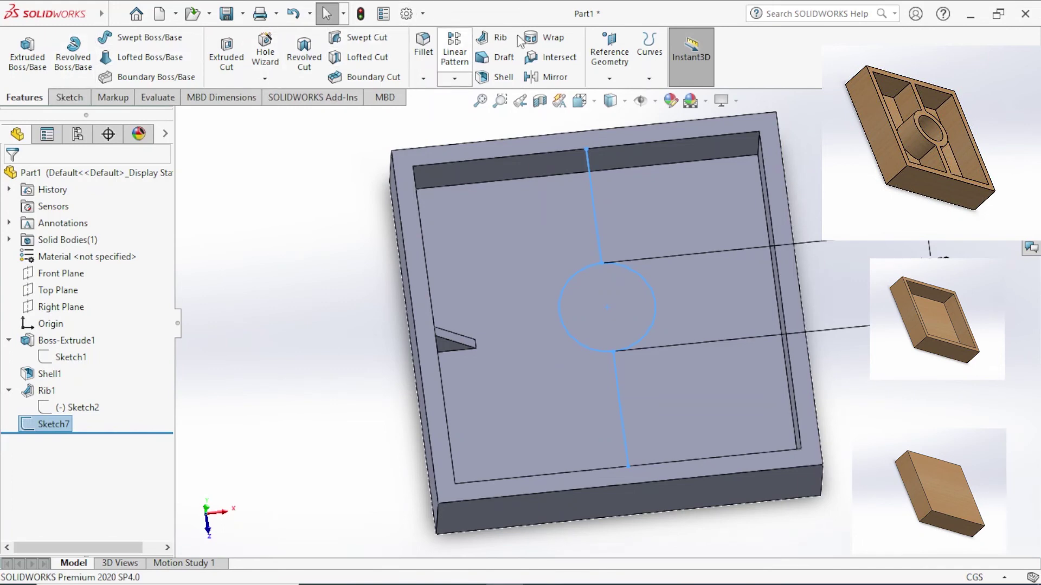
{"action": "left_click", "coordinate": [502, 39]}
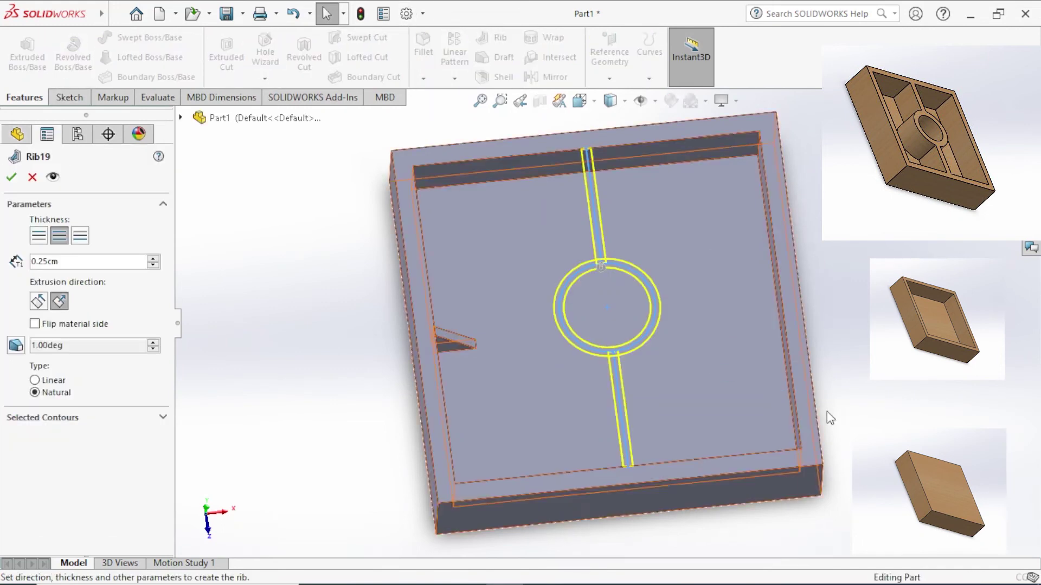
{"action": "middle_click_drag", "start_coordinate": [864, 406], "coordinate": [744, 350]}
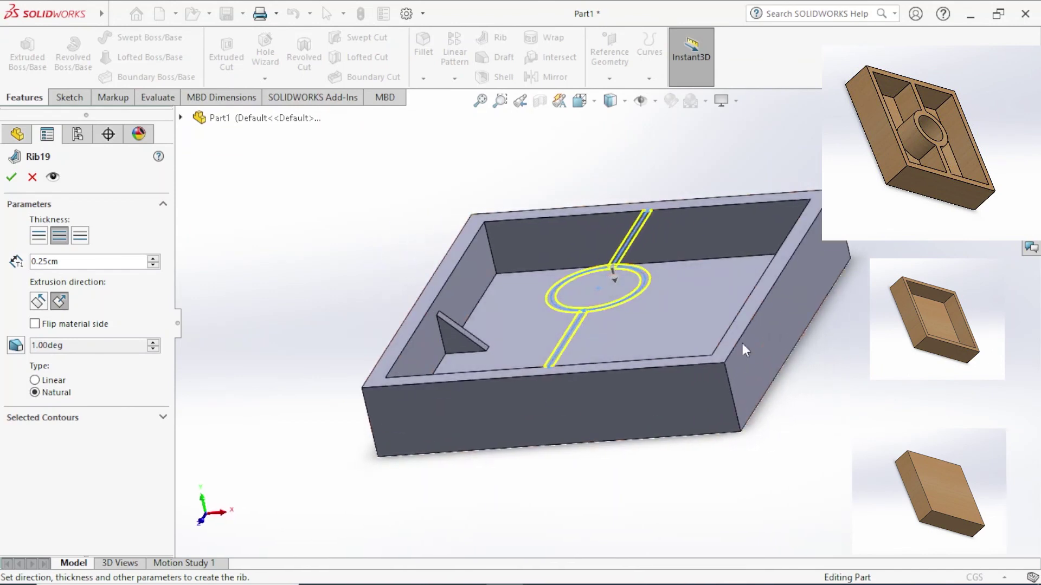
{"action": "left_click", "coordinate": [12, 179]}
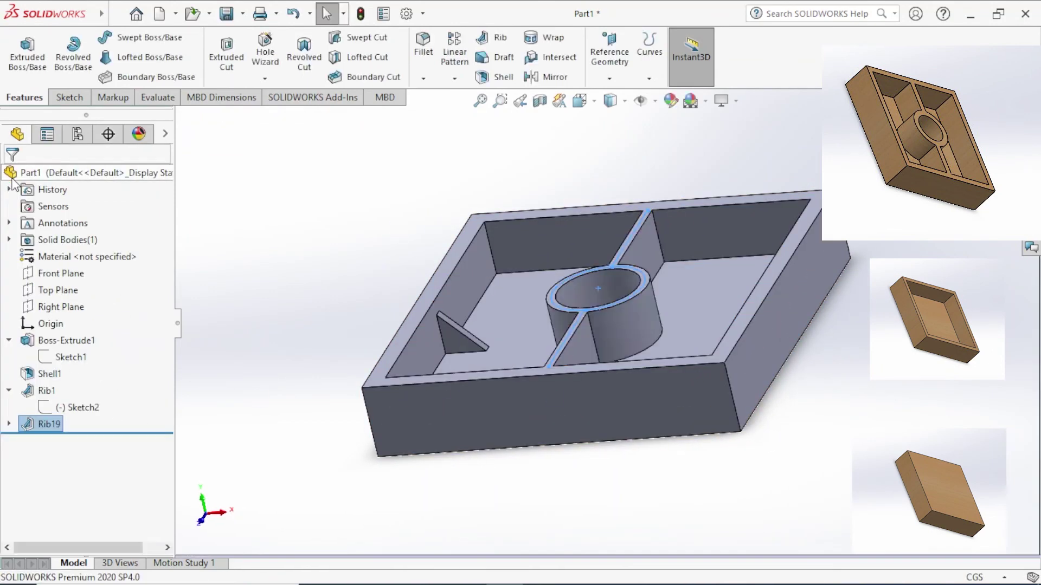
{"action": "middle_click_drag", "start_coordinate": [596, 325], "coordinate": [542, 260]}
{"action": "key", "text": "Down"}
{"action": "key", "text": "Down"}
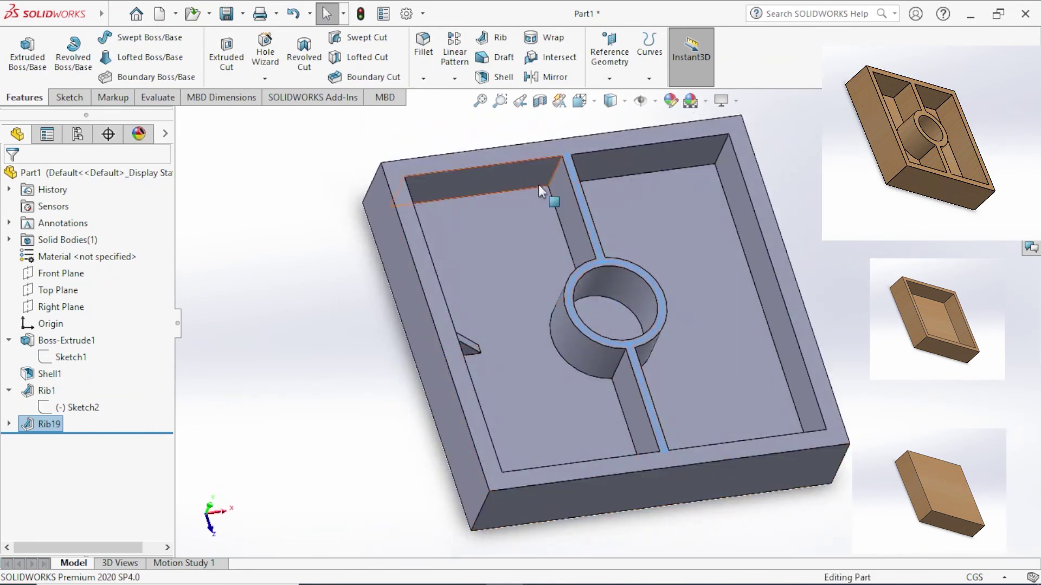
{"action": "key", "text": "Up"}
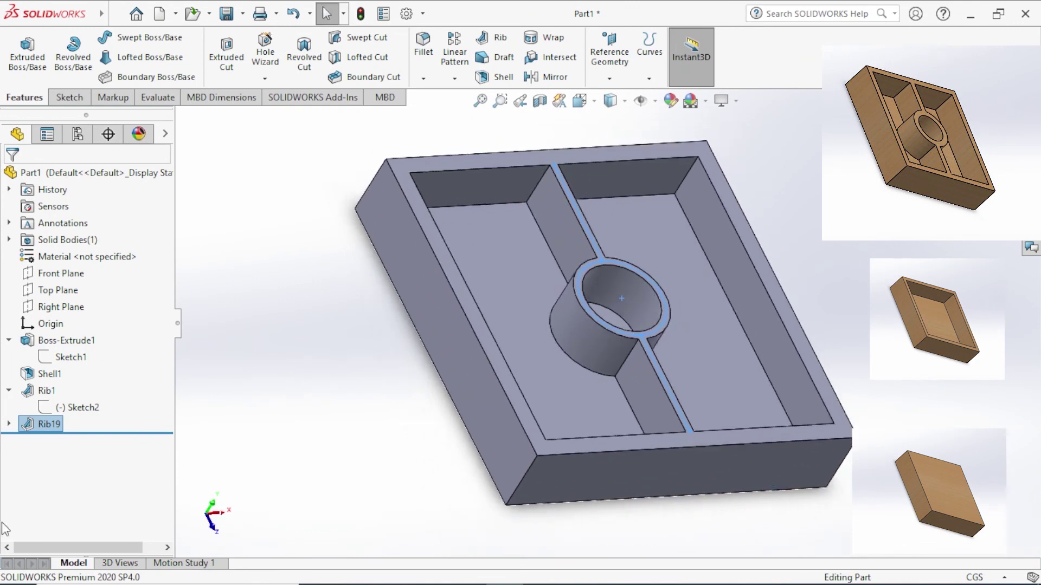
- Edit the circle-and-lines rib to use the Linear type with extrusion normal to the sketch
{"action": "right_click", "coordinate": [30, 425]}
{"action": "left_click", "coordinate": [45, 220]}
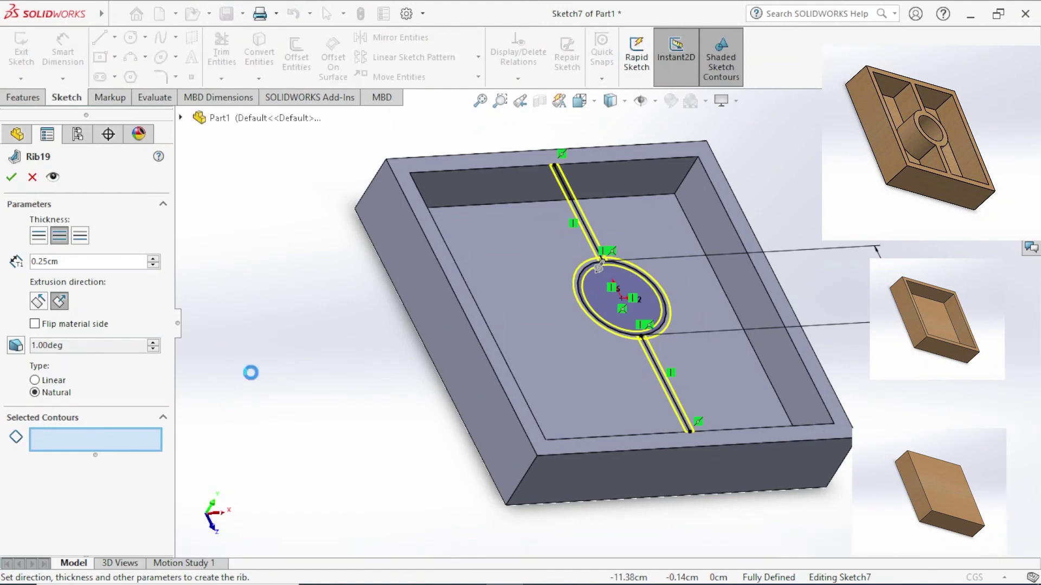
{"action": "left_click", "coordinate": [38, 302]}
{"action": "left_click", "coordinate": [60, 302]}
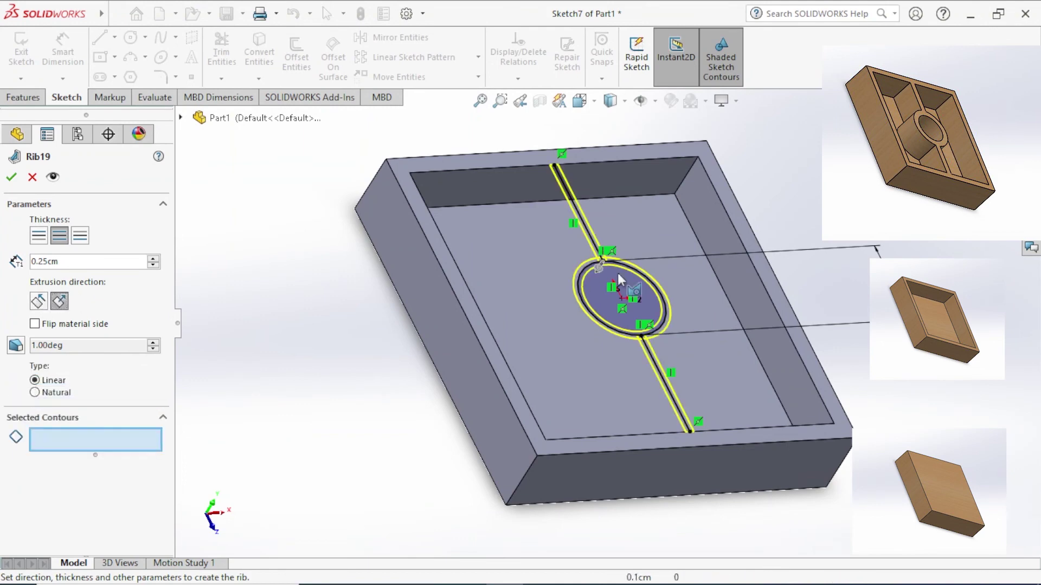
{"action": "middle_click_drag", "start_coordinate": [575, 282], "coordinate": [532, 296]}
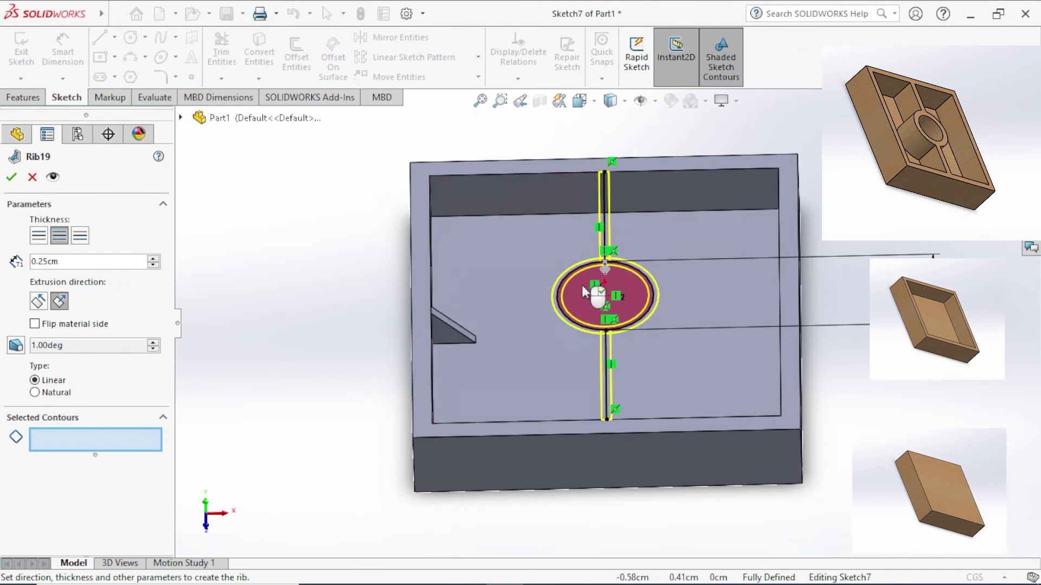
{"action": "middle_click_drag", "start_coordinate": [333, 453], "coordinate": [428, 515]}
{"action": "middle_click_drag", "start_coordinate": [360, 425], "coordinate": [429, 434]}
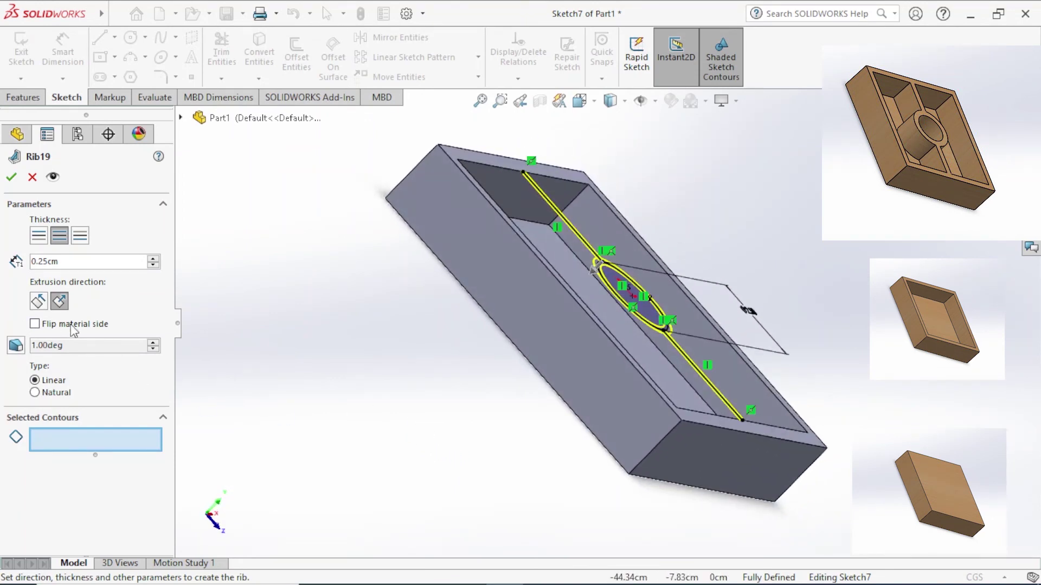
{"action": "left_click", "coordinate": [11, 176]}
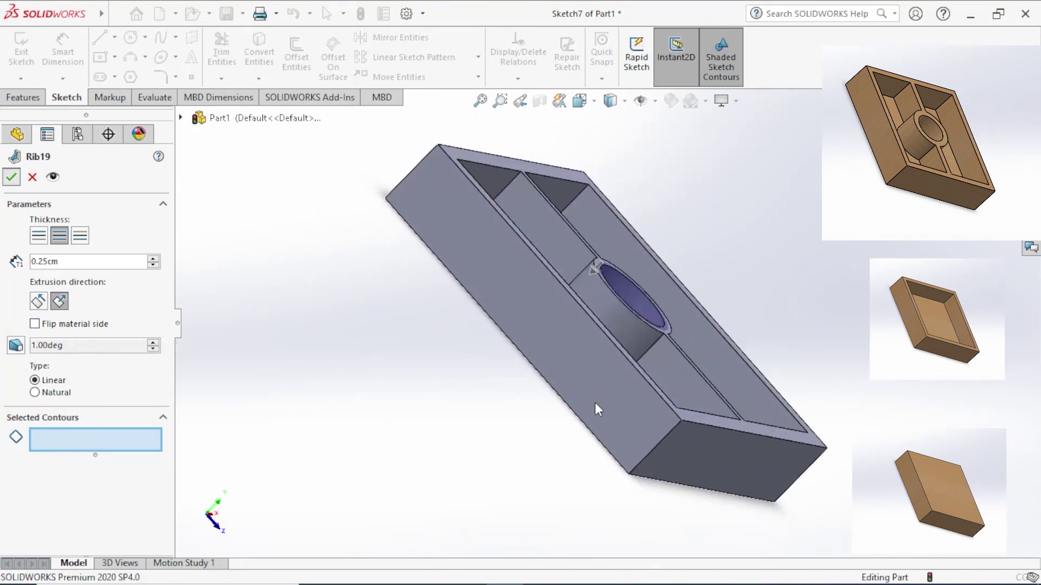
{"action": "middle_click_drag", "start_coordinate": [837, 490], "coordinate": [828, 523]}
{"action": "key", "text": "Escape"}
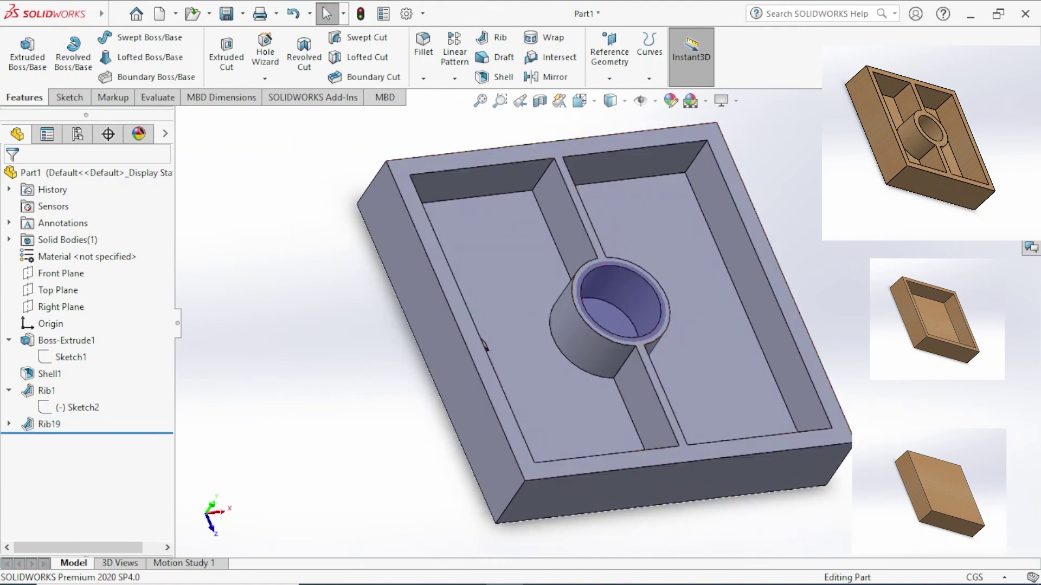